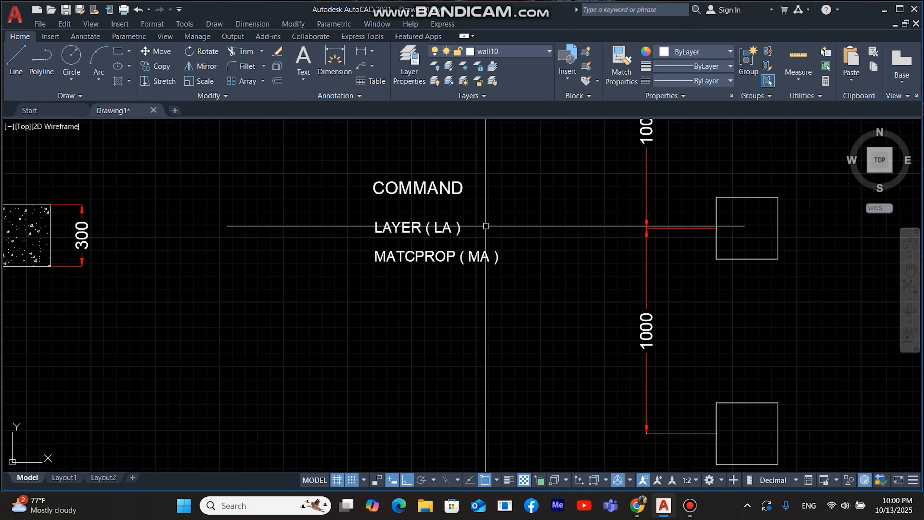
Step: Review the list of existing layers and look over the drawings across model space, returning to the COMMAND text notes
click(540, 52)
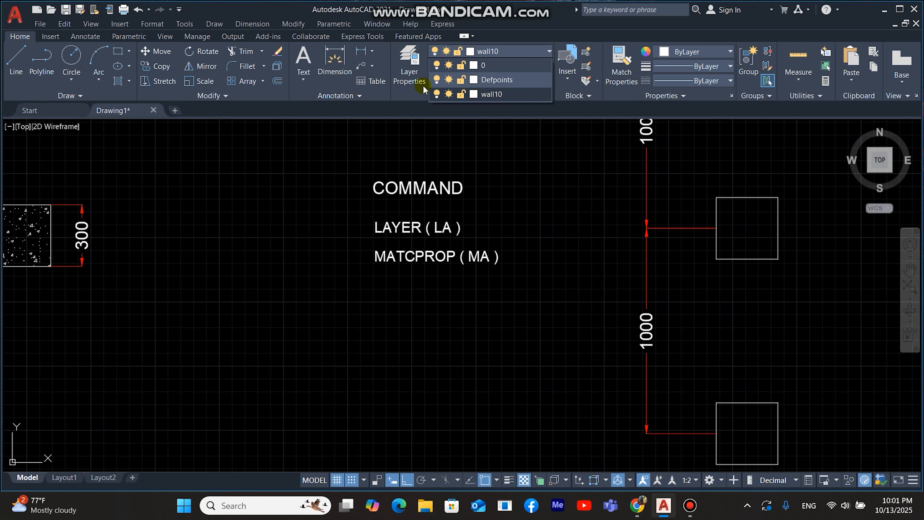
click(550, 52)
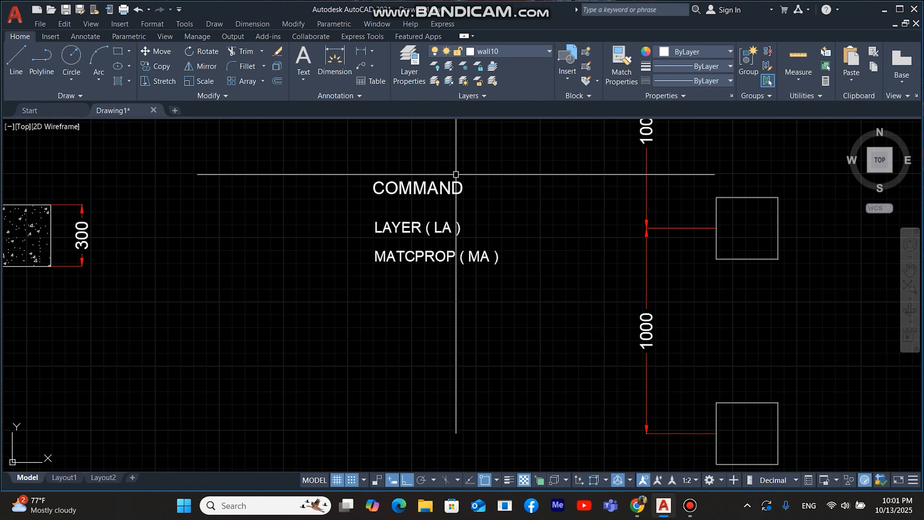
scroll(439, 248, down, 5)
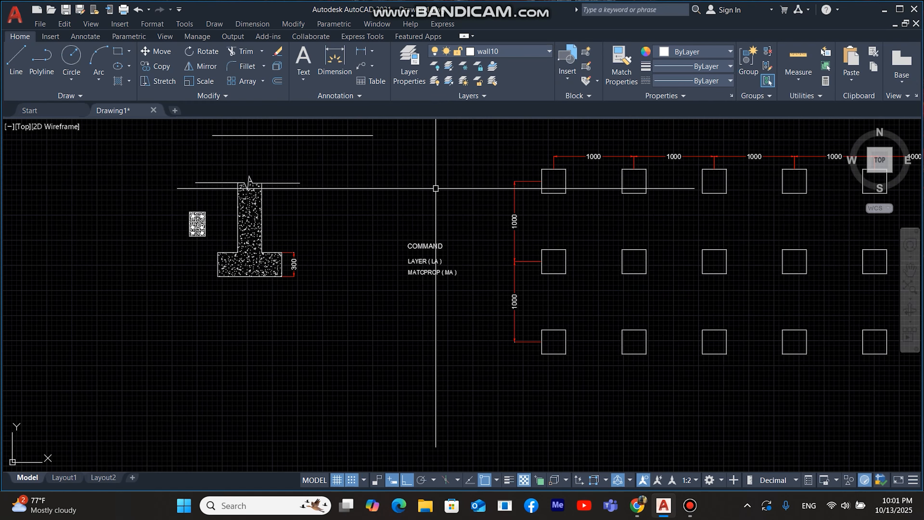
middle_drag(383, 220, 453, 305)
middle_drag(232, 246, 428, 314)
scroll(428, 314, down, 4)
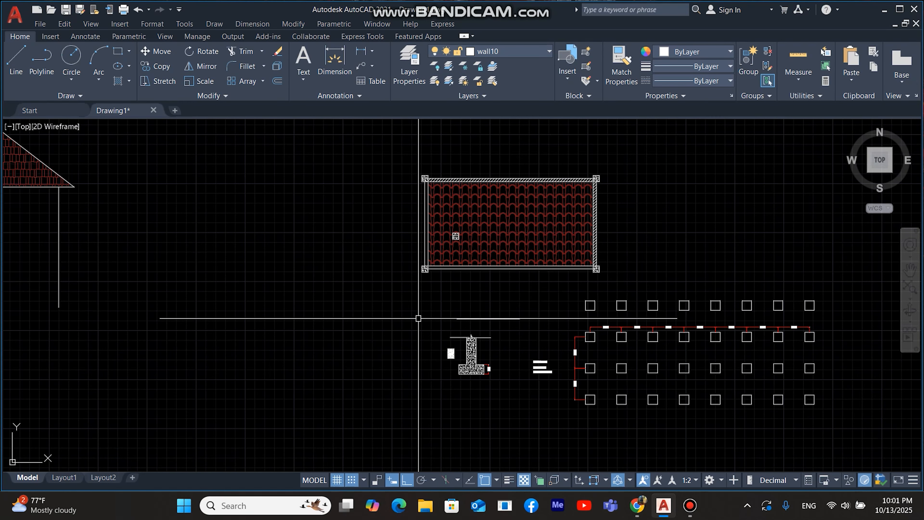
middle_drag(278, 229, 388, 367)
scroll(407, 358, down, 4)
mouse_move(495, 258)
middle_down()
mouse_move(324, 270)
mouse_move(241, 245)
middle_up()
mouse_move(490, 271)
middle_down()
mouse_move(423, 289)
mouse_move(409, 305)
middle_up()
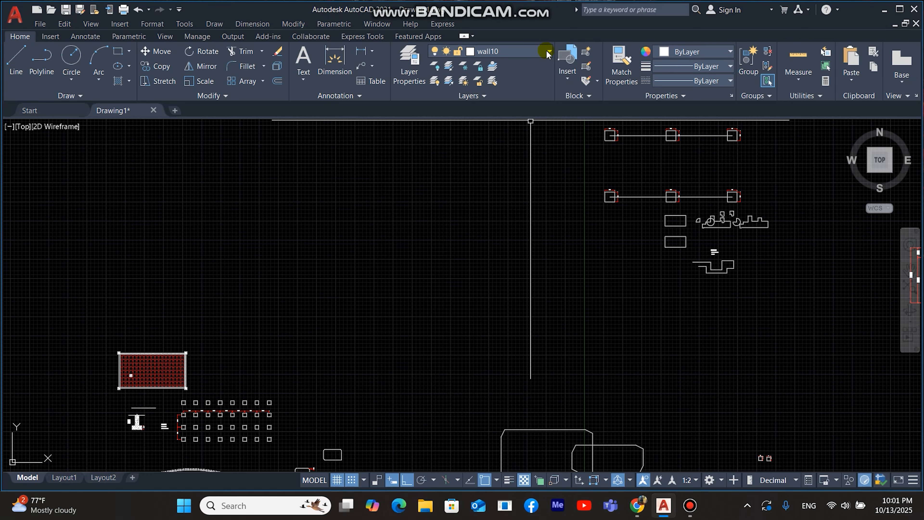
click(538, 52)
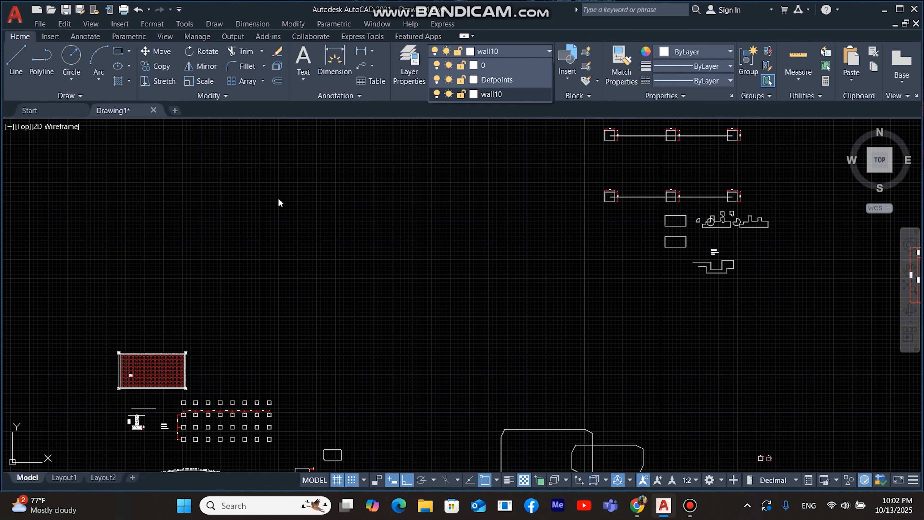
scroll(291, 284, down, 5)
middle_drag(346, 356, 381, 292)
scroll(333, 312, up, 3)
scroll(318, 260, down, 3)
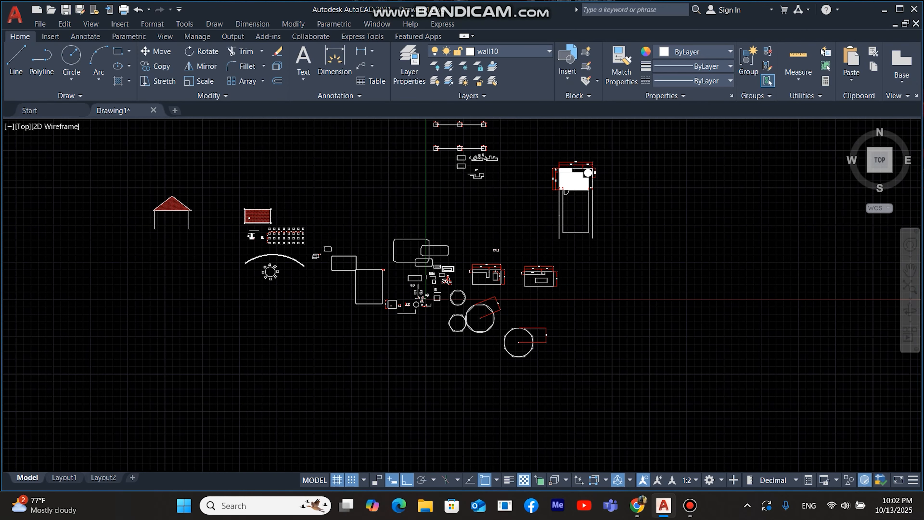
scroll(226, 248, up, 4)
middle_drag(376, 223, 206, 307)
scroll(290, 268, up, 4)
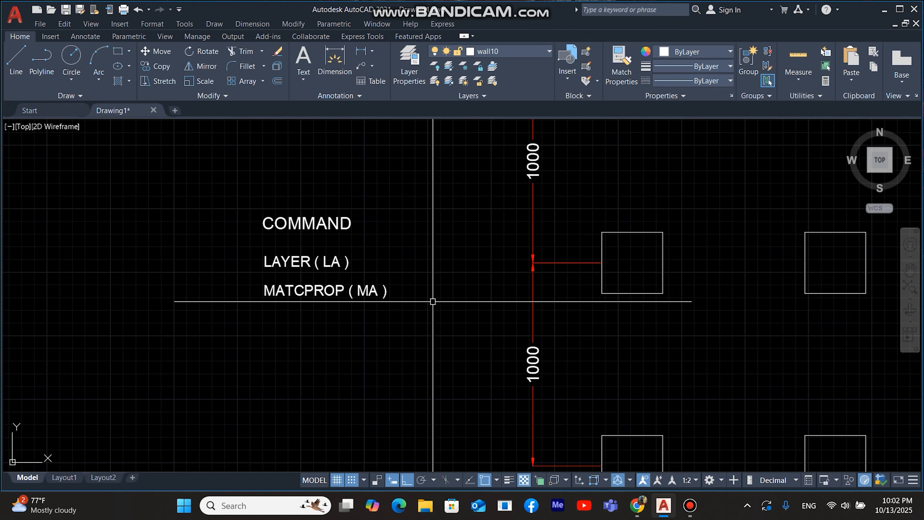
Step: Create a new layer named wall20 and assign it index color 20
text(LA)
key(Return)
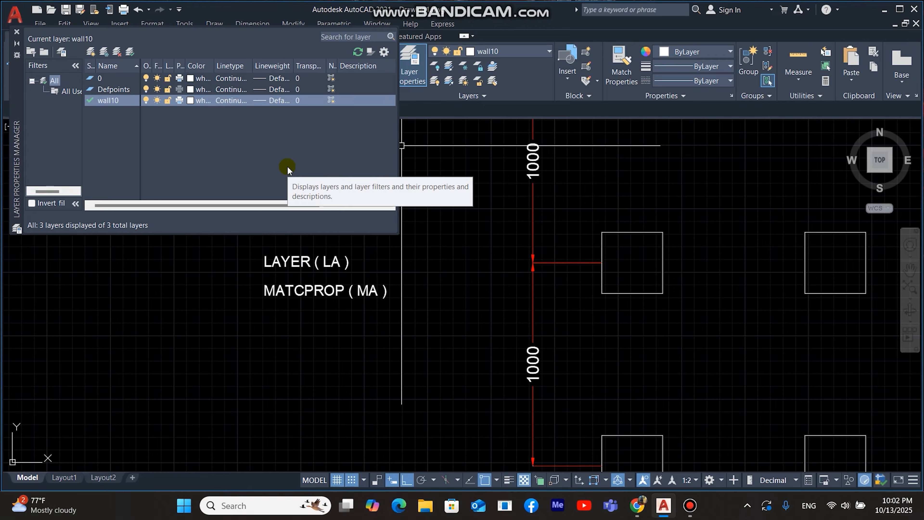
click(90, 53)
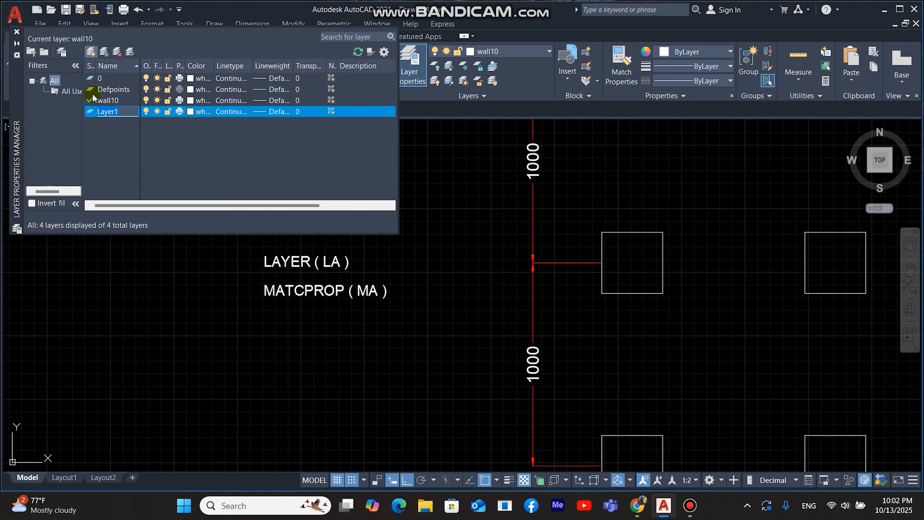
click(88, 113)
click(270, 112)
text(wall20)
click(195, 111)
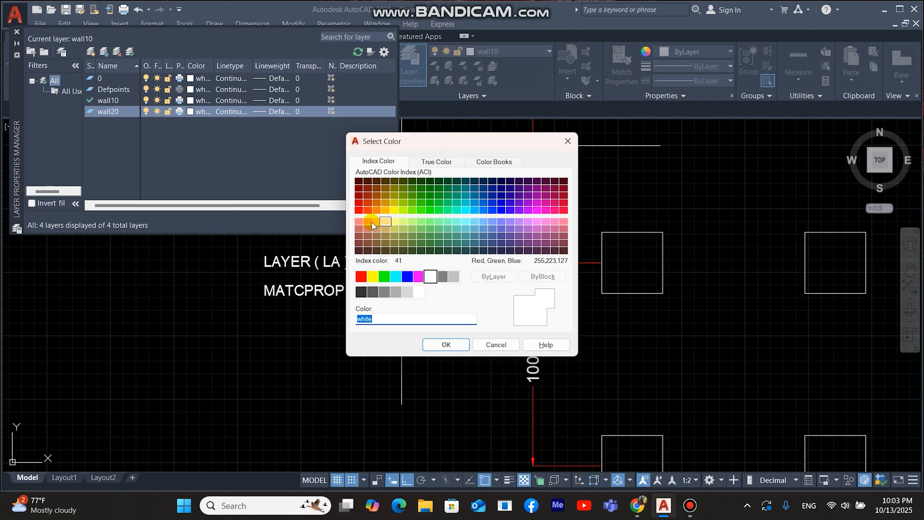
click(368, 210)
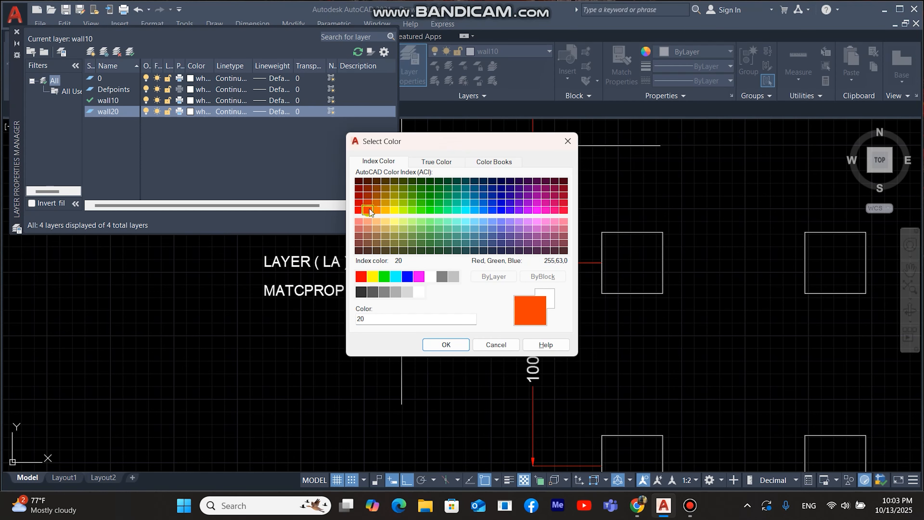
click(447, 344)
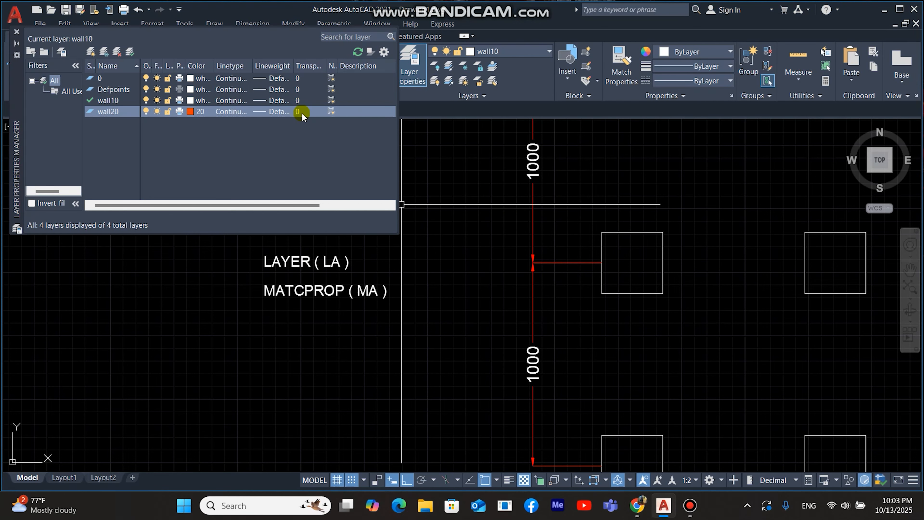
Step: Look through the available lineweights for the wall20 layer and keep Default
click(261, 114)
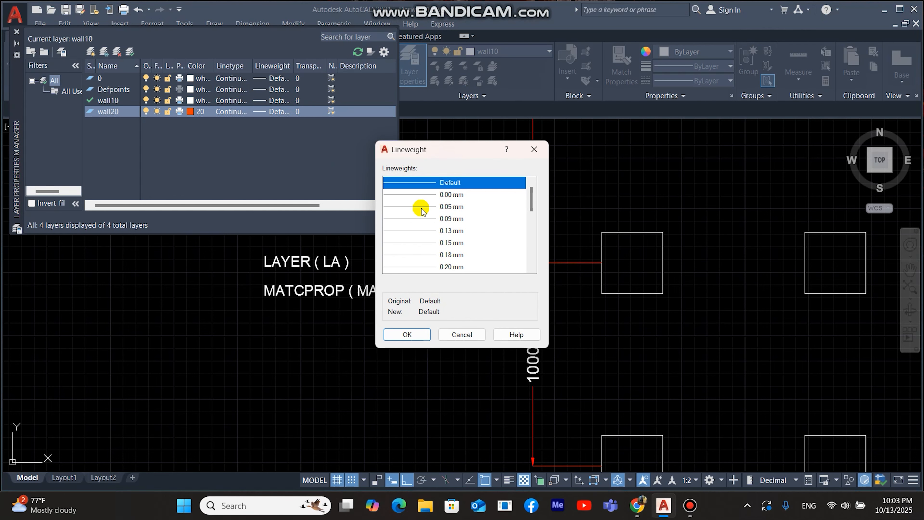
scroll(419, 206, down, 5)
scroll(446, 218, up, 5)
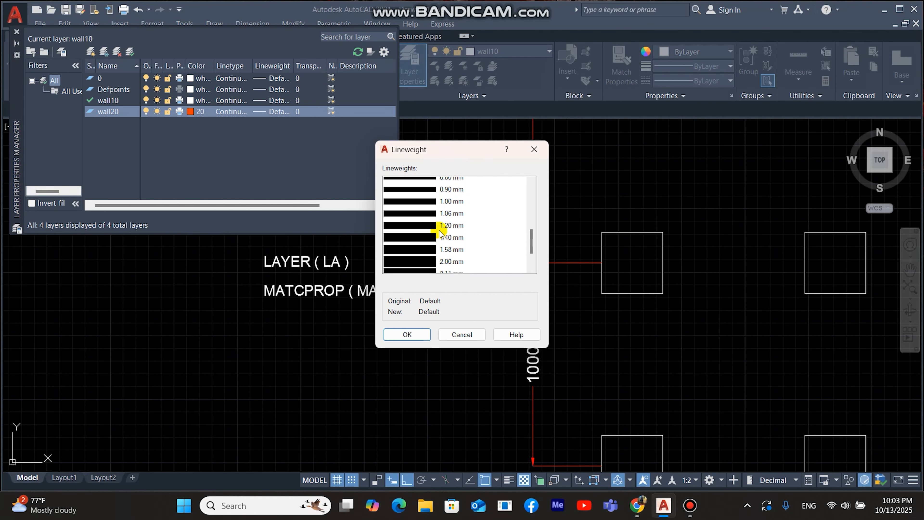
scroll(439, 227, down, 4)
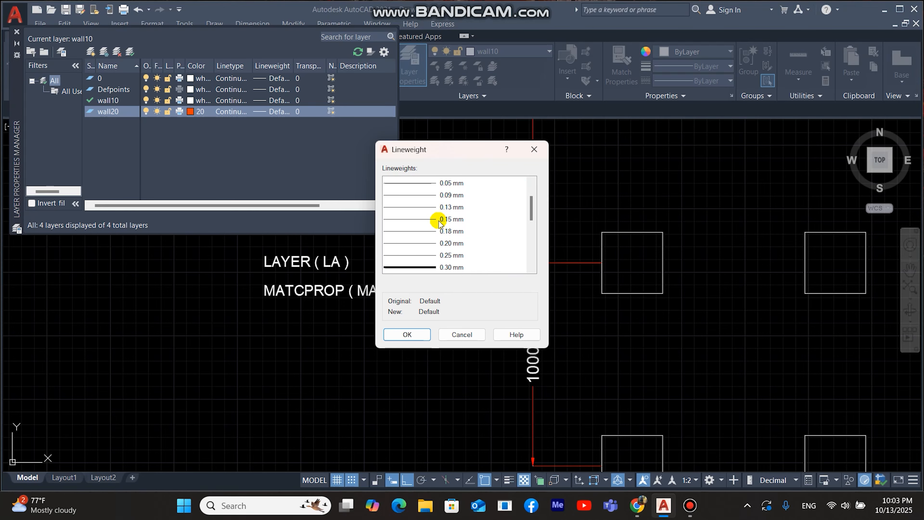
scroll(438, 221, up, 4)
scroll(438, 222, down, 6)
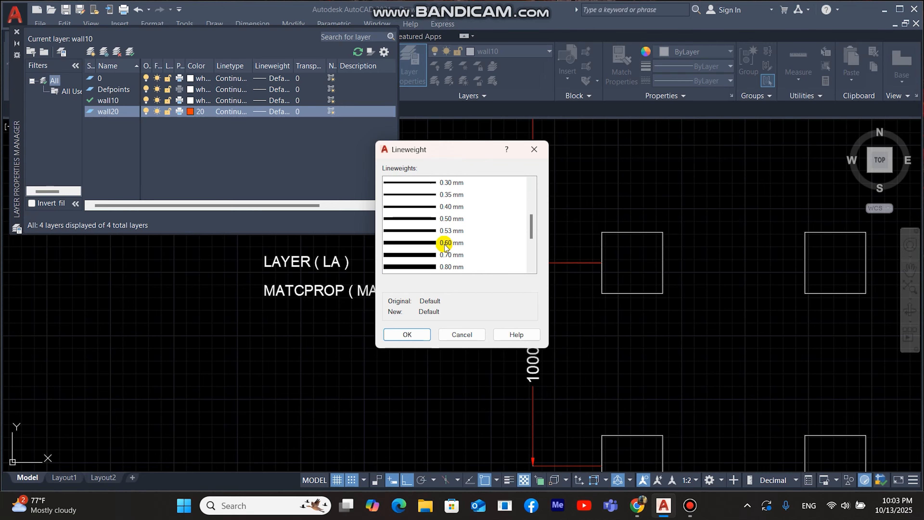
scroll(440, 230, up, 6)
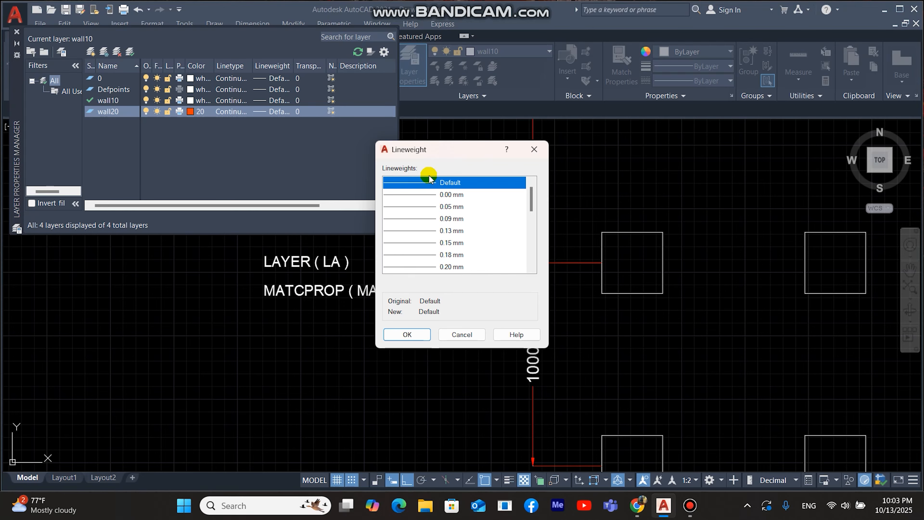
click(423, 338)
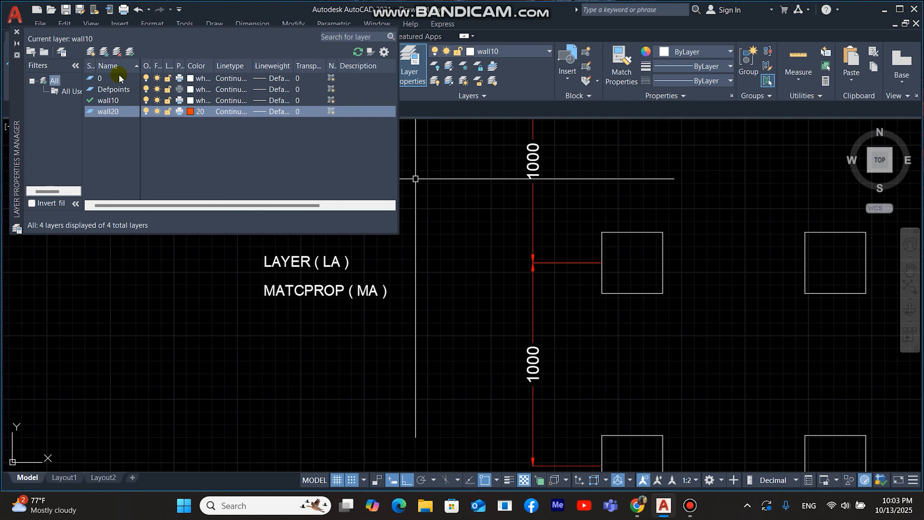
Step: Create another layer named colunm with index color 80, then close the layer manager
click(90, 53)
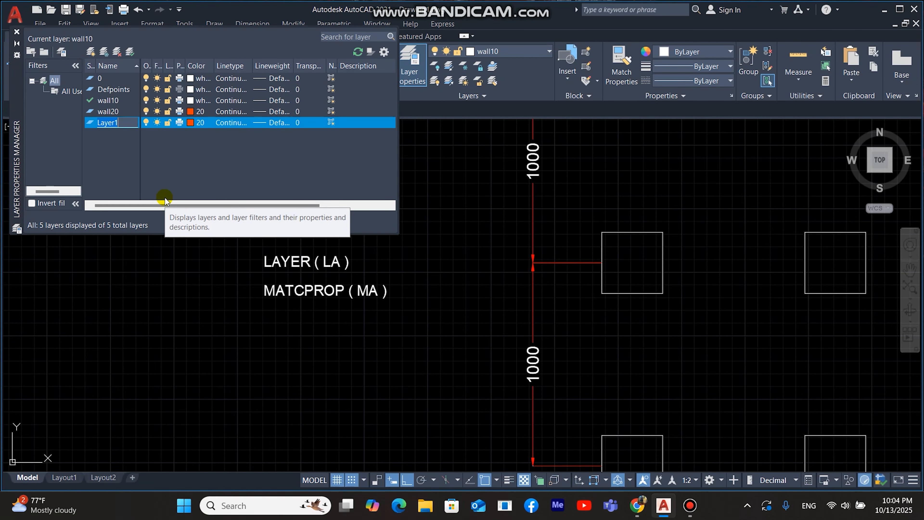
text(colunm)
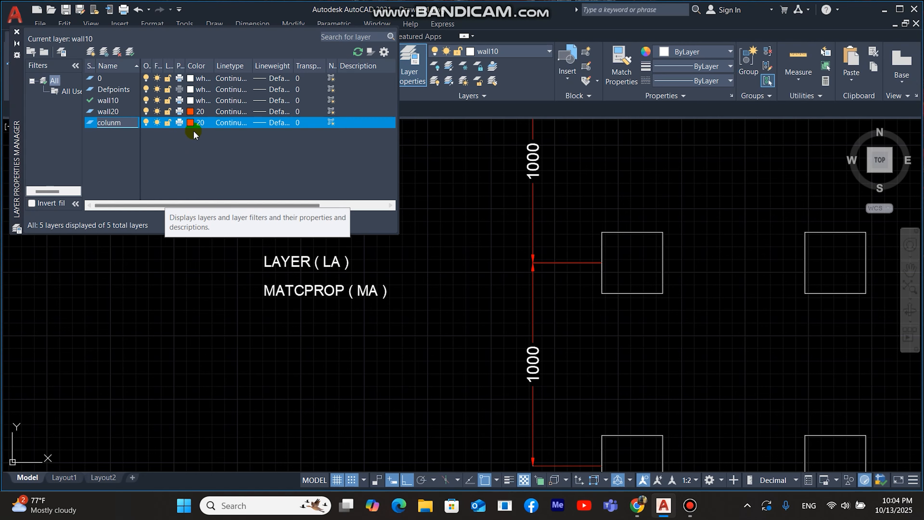
click(198, 124)
click(198, 123)
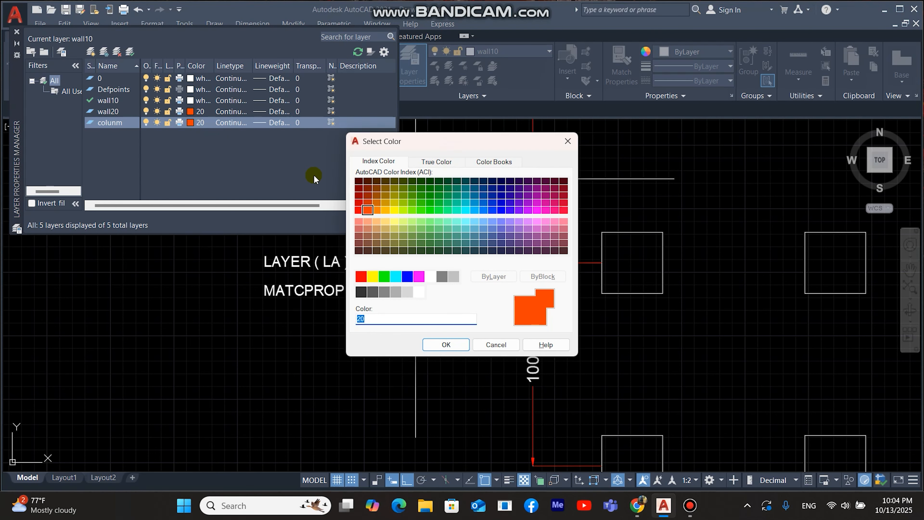
click(420, 210)
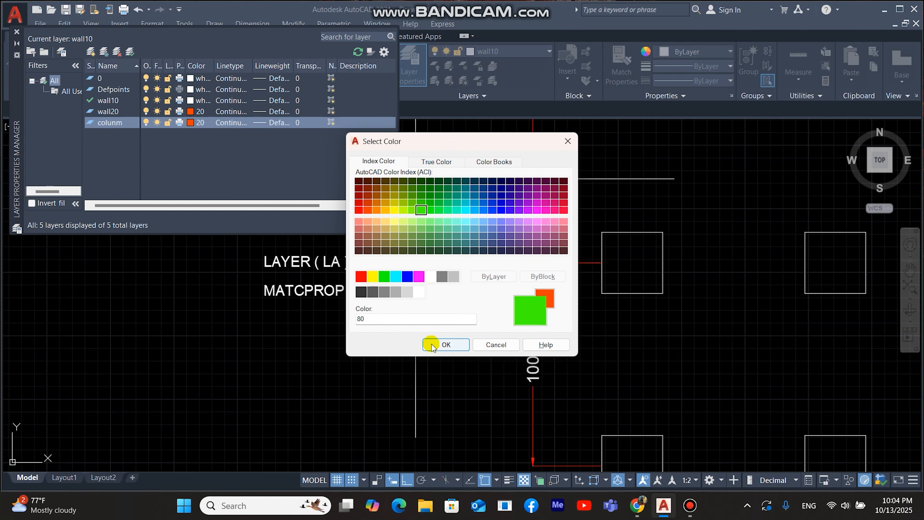
click(444, 345)
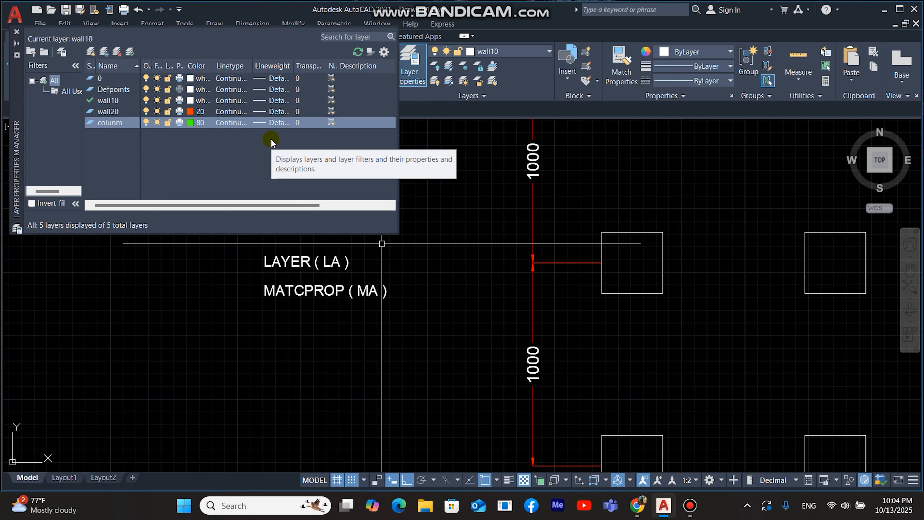
click(17, 32)
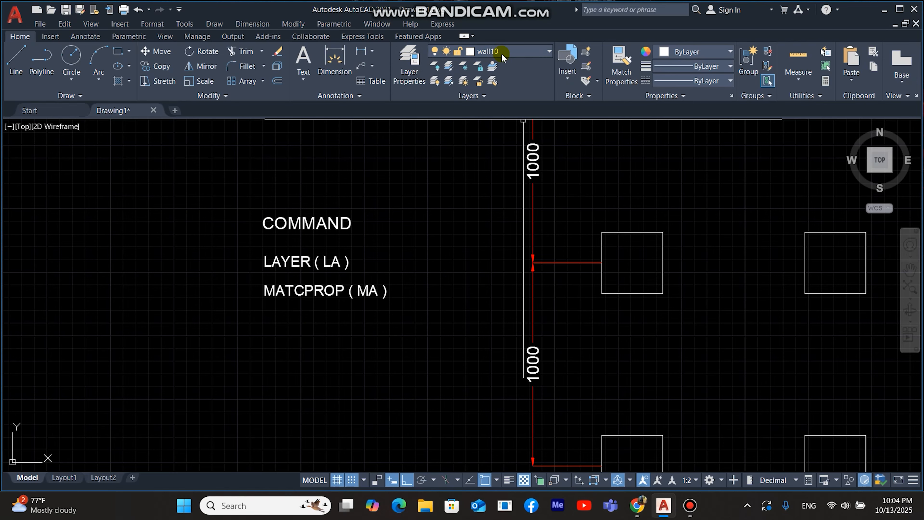
Step: Draw a nearly square rectangle on the wall10 layer in the empty area below and left of the COMMAND text
click(548, 52)
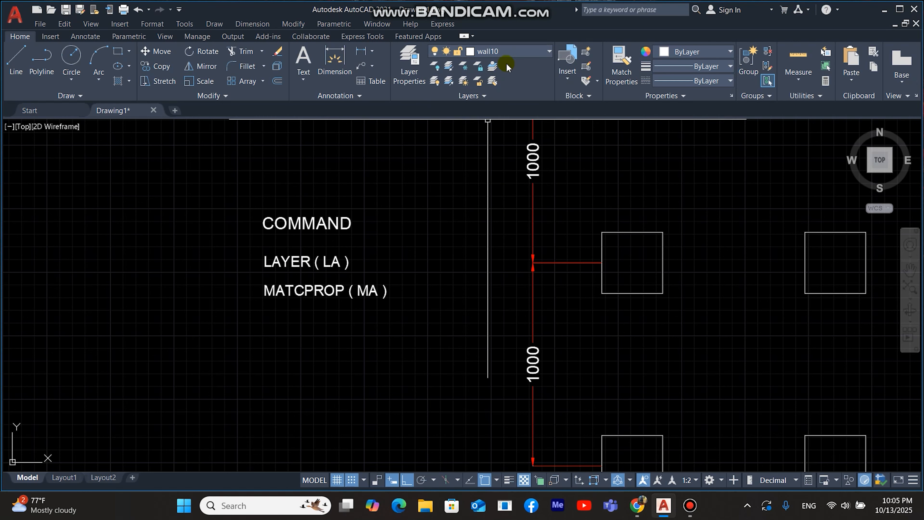
middle_drag(277, 254, 333, 233)
mouse_move(344, 267)
middle_down()
mouse_move(365, 219)
mouse_move(386, 201)
mouse_move(408, 237)
middle_up()
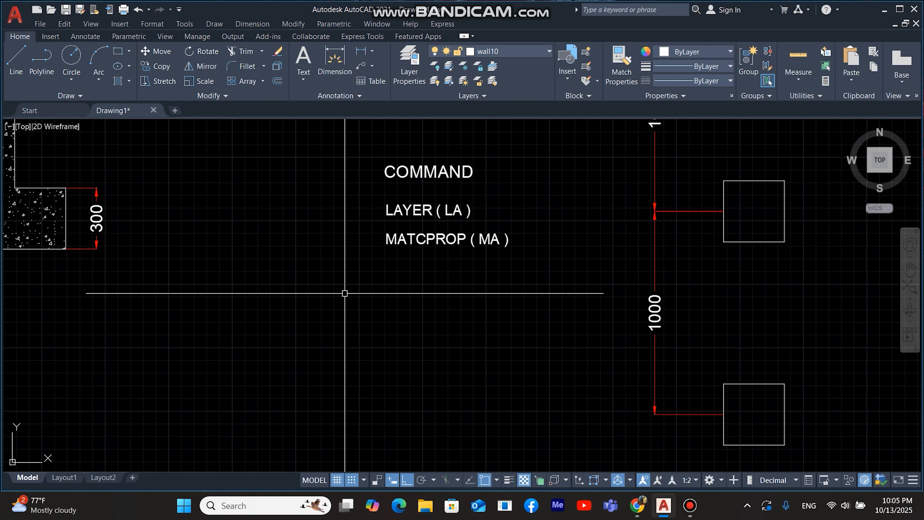
text(rec)
key(Return)
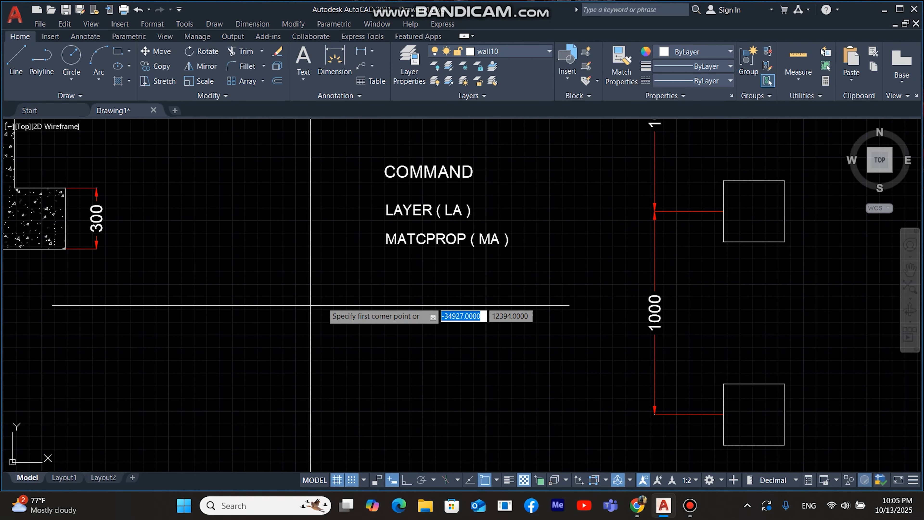
click(194, 369)
click(279, 286)
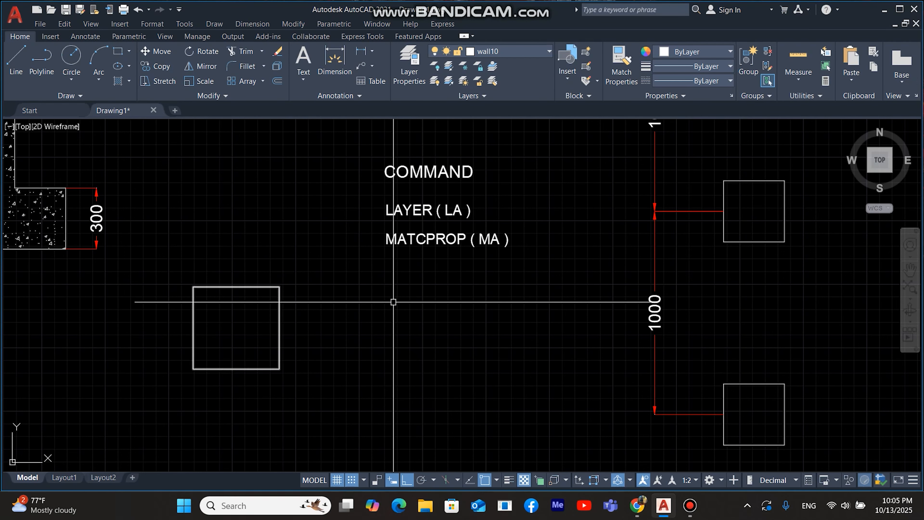
Step: Make wall20 the current layer and draw a similar-sized rectangle to the right of the white one, below the COMMAND text
click(549, 53)
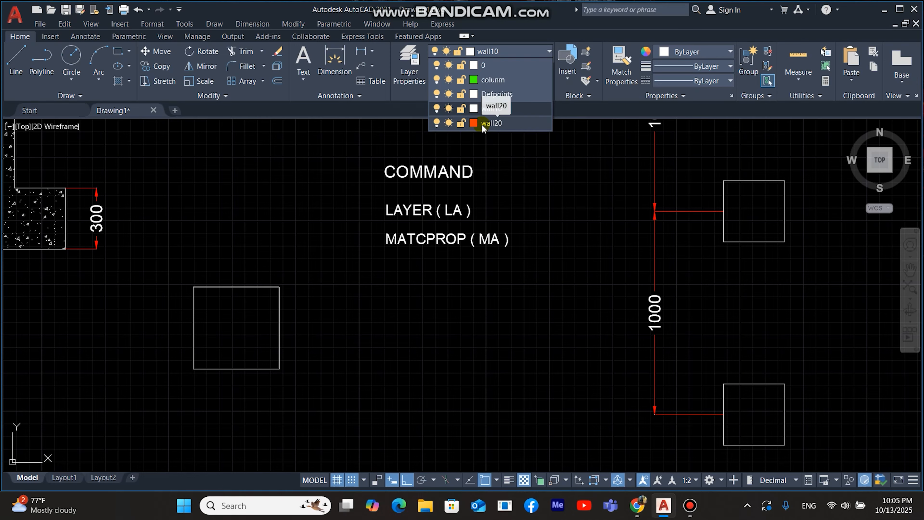
click(496, 122)
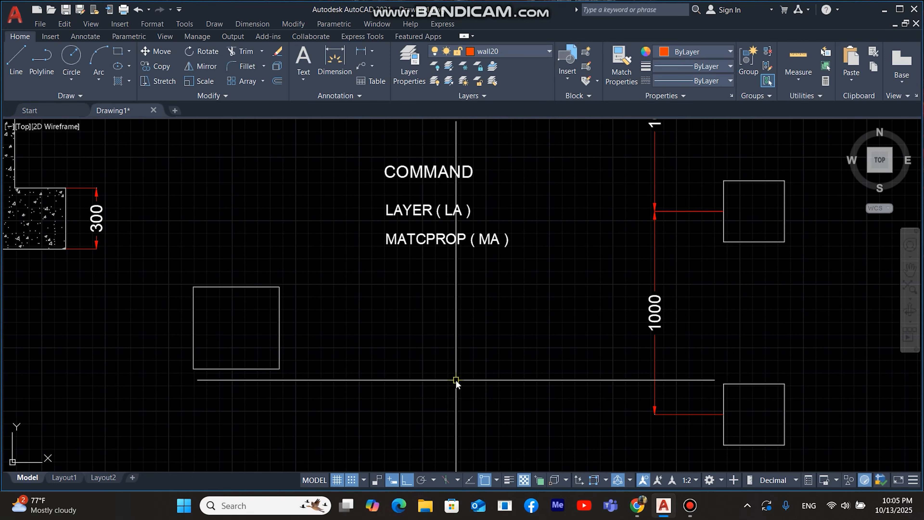
text(rec)
key(Return)
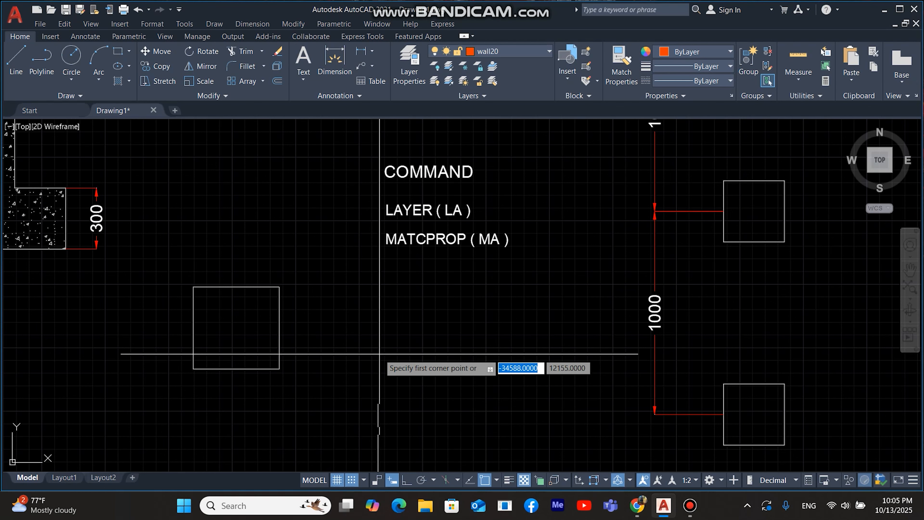
click(347, 372)
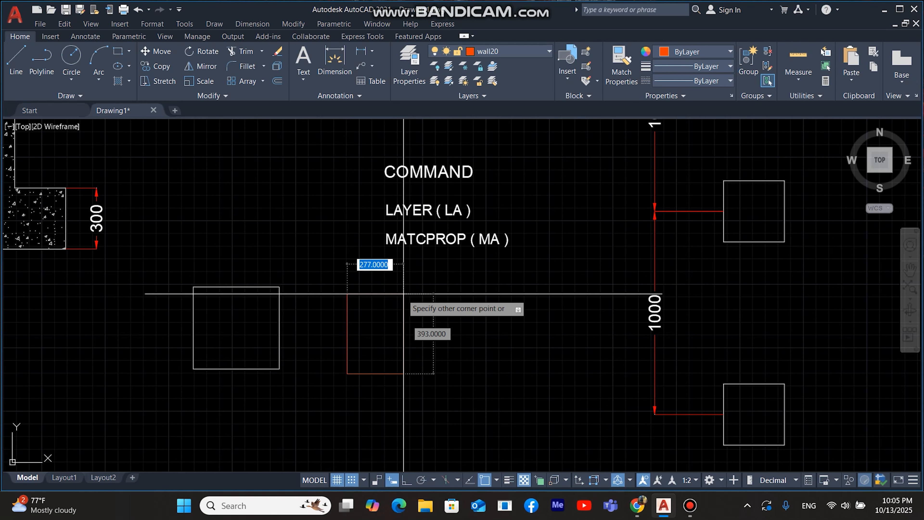
click(436, 284)
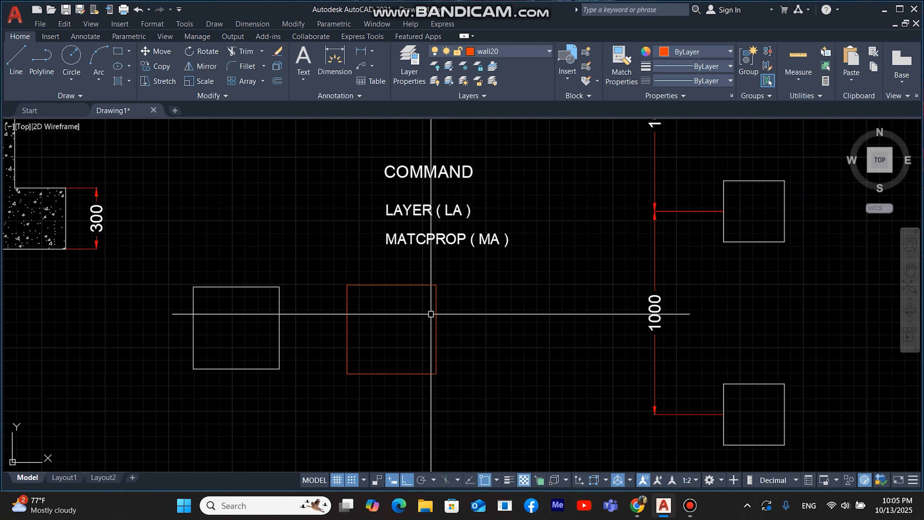
middle_drag(431, 314, 378, 299)
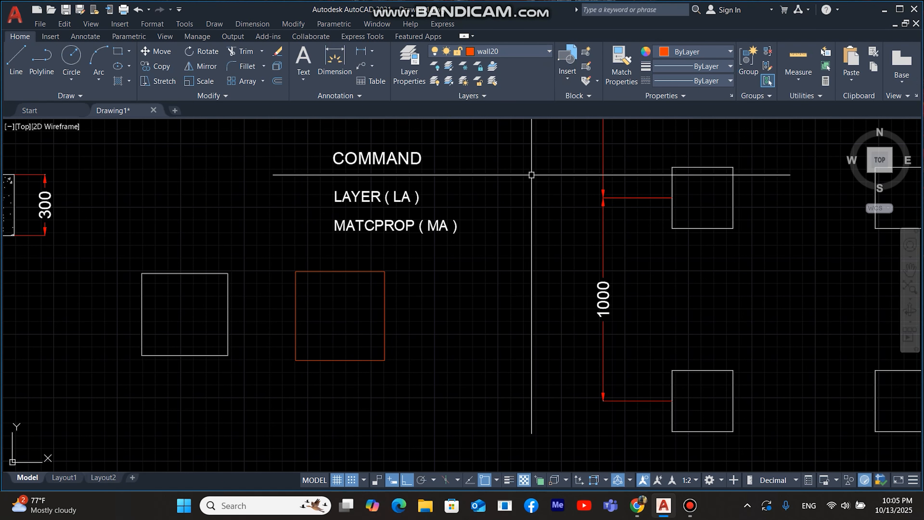
Step: Make colunm the current layer and draw a nearly square rectangle to the right of the orange one, similar in size
click(550, 51)
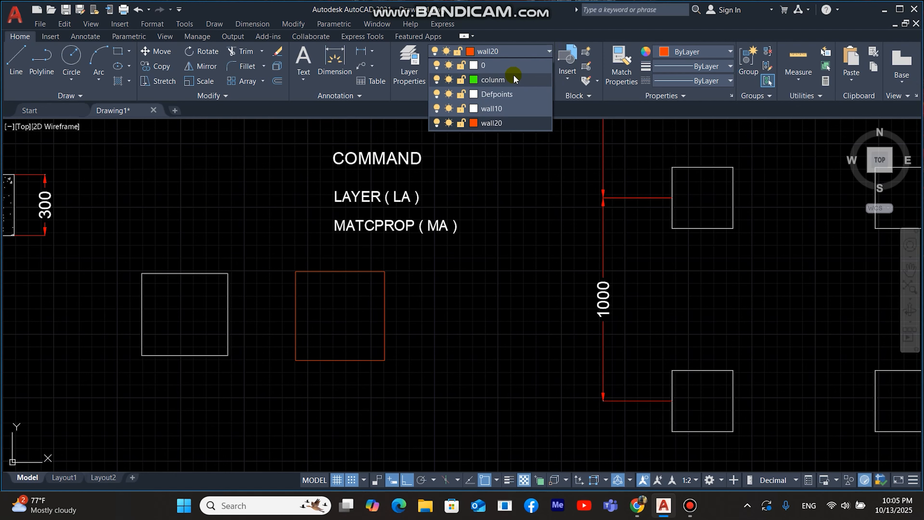
click(494, 80)
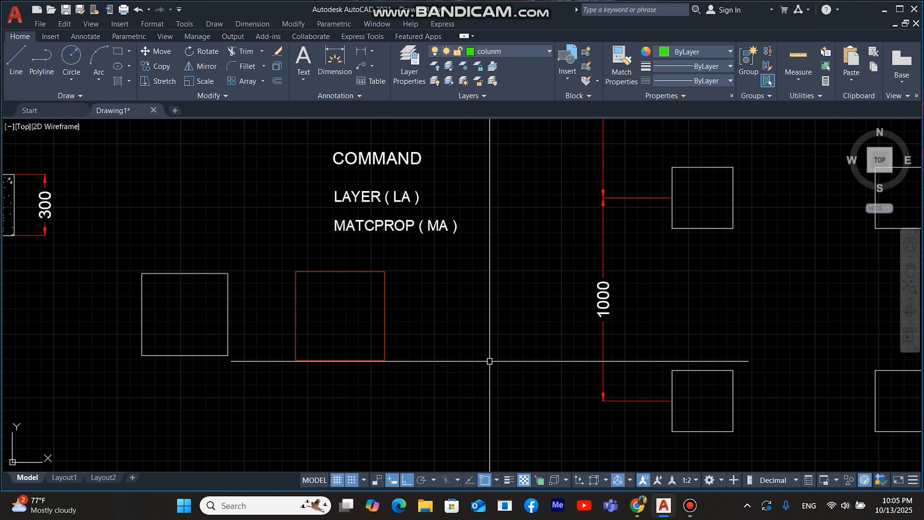
text(rec)
key(Return)
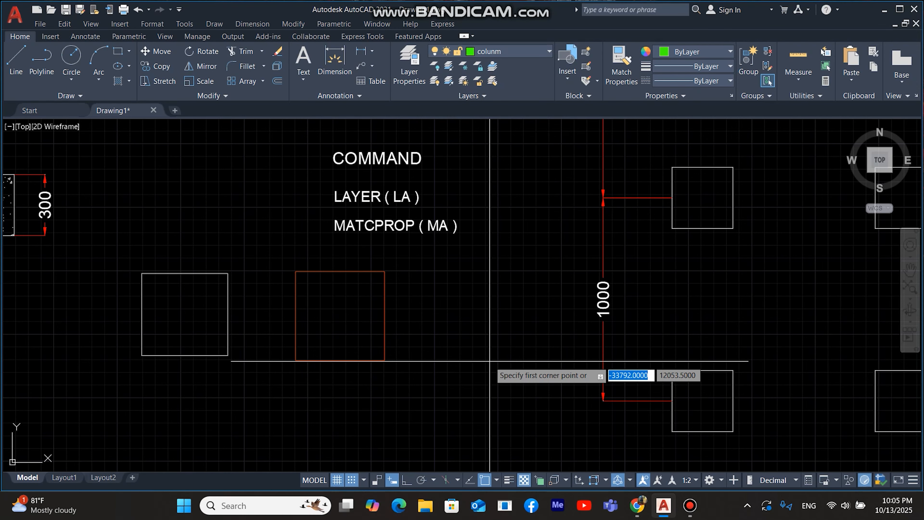
click(436, 352)
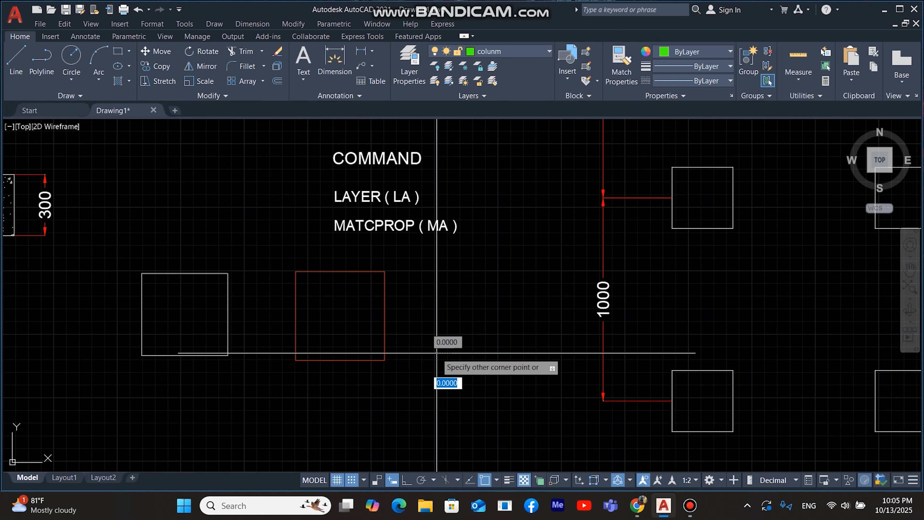
click(526, 272)
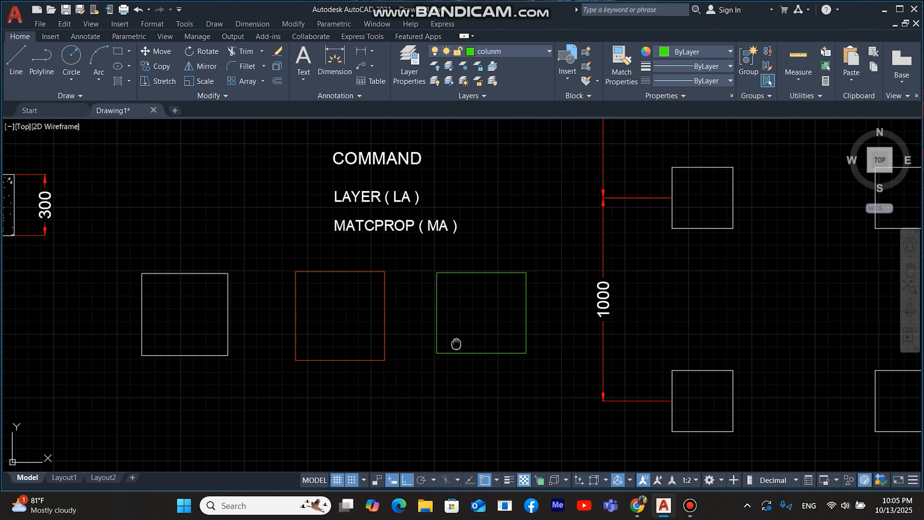
Step: Review the list of drawing layers and their colors against the three sample rectangles, keeping colunm current
middle_drag(453, 342, 454, 291)
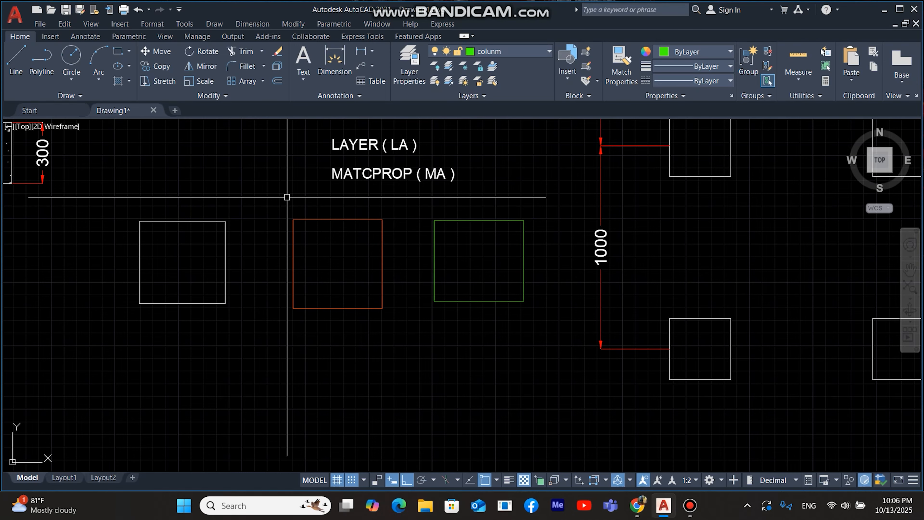
click(550, 52)
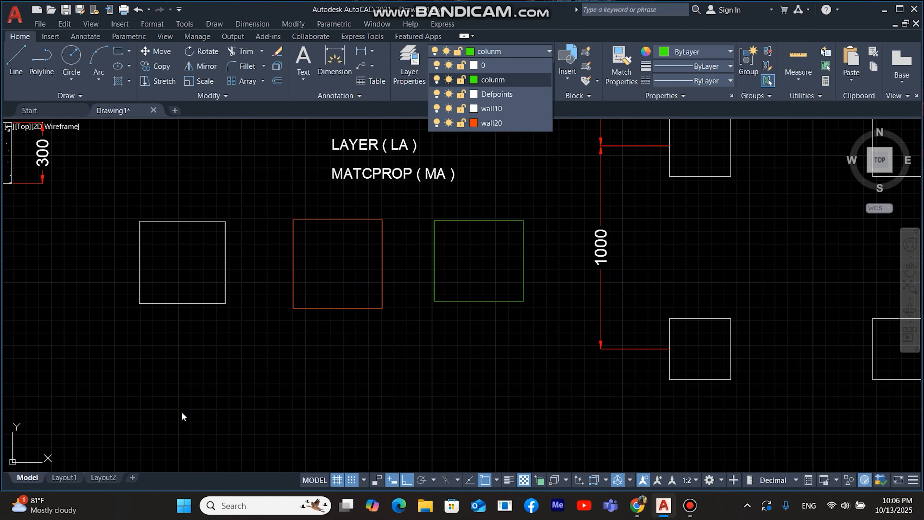
click(273, 210)
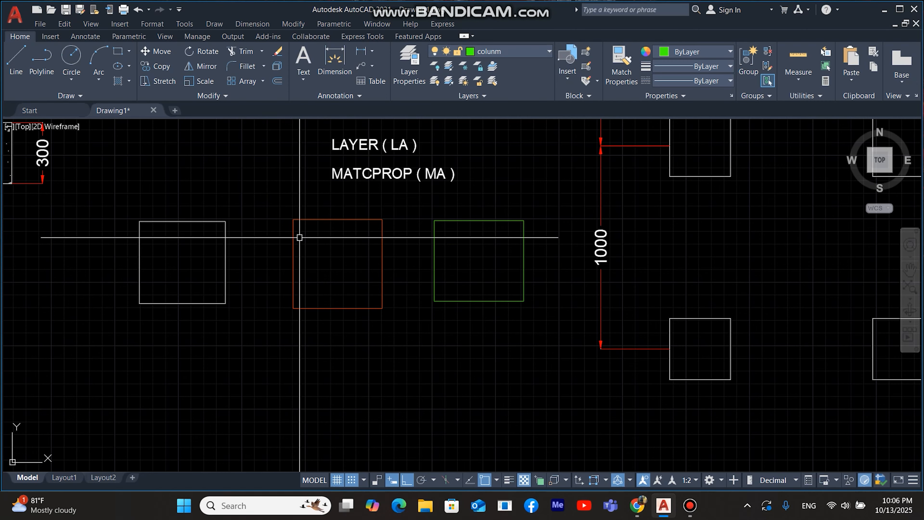
middle_drag(309, 192, 301, 243)
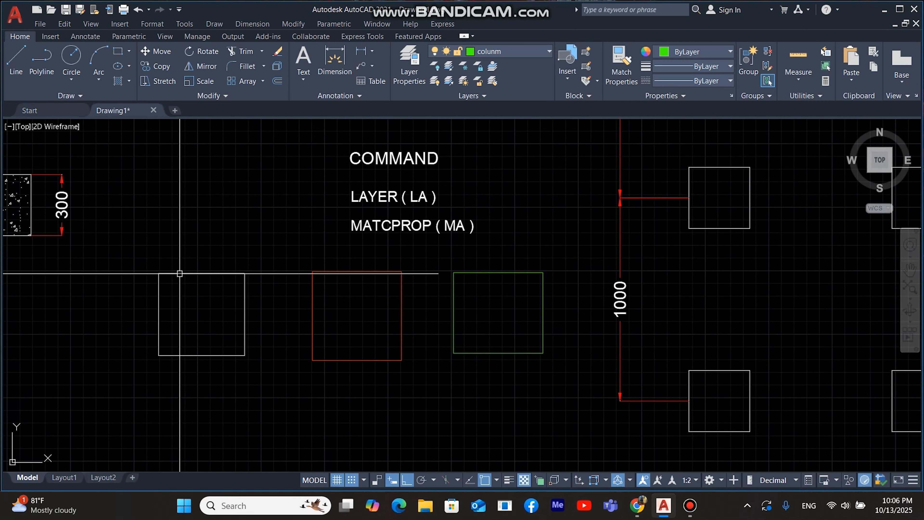
scroll(232, 276, down, 2)
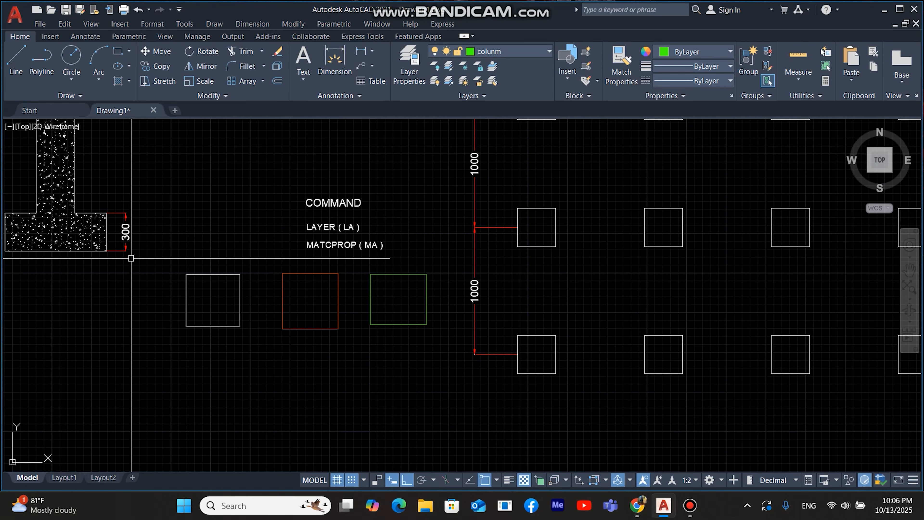
click(548, 52)
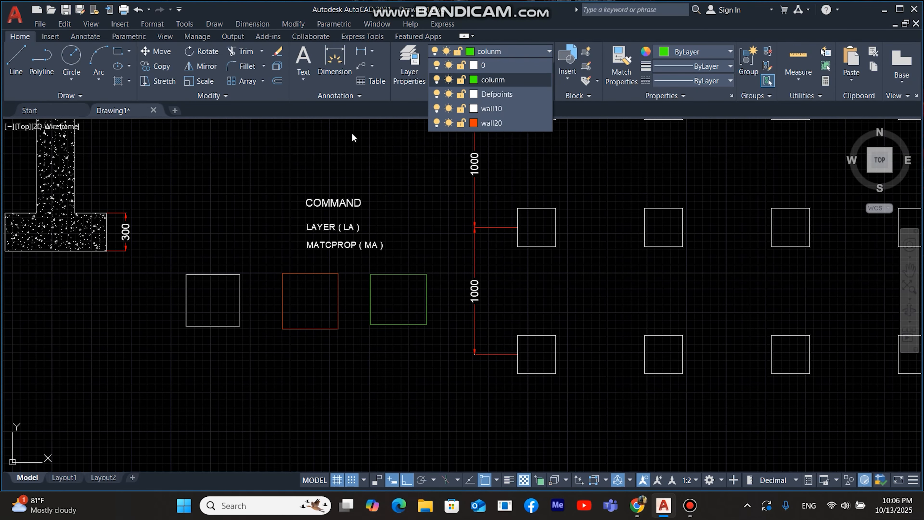
scroll(207, 201, down, 2)
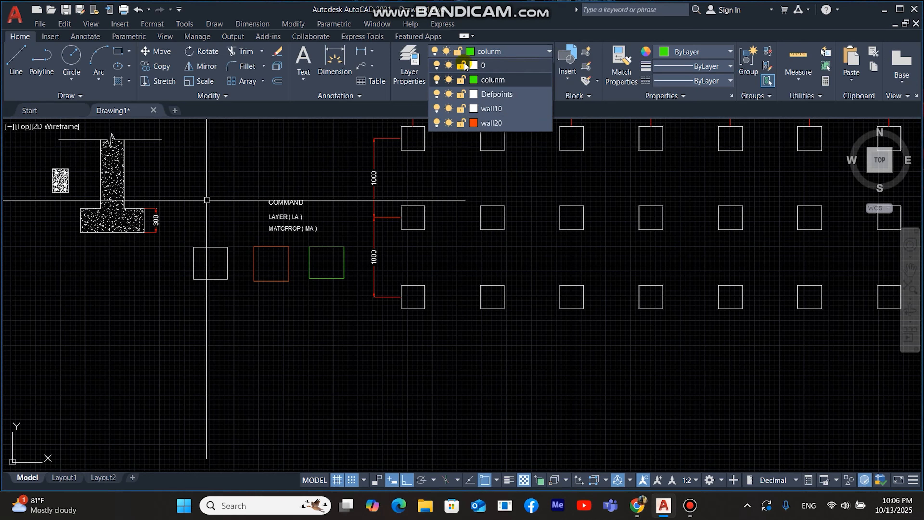
click(480, 106)
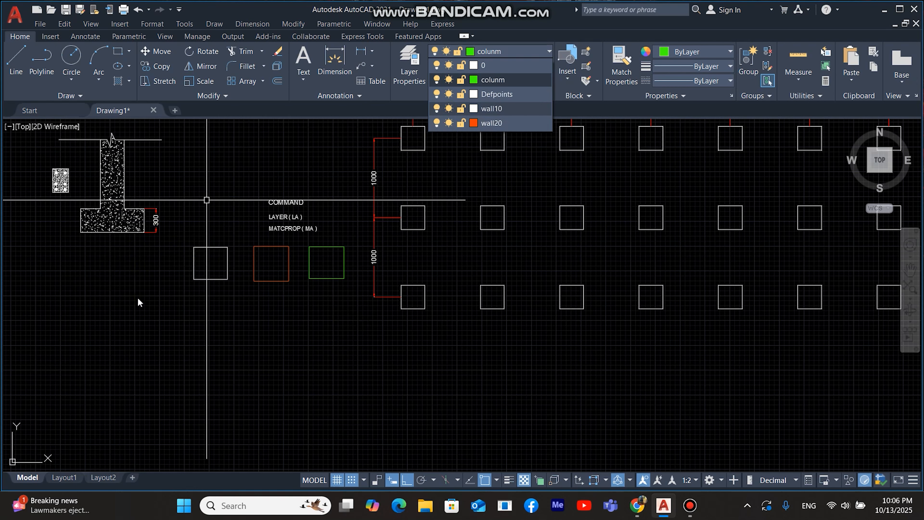
click(471, 123)
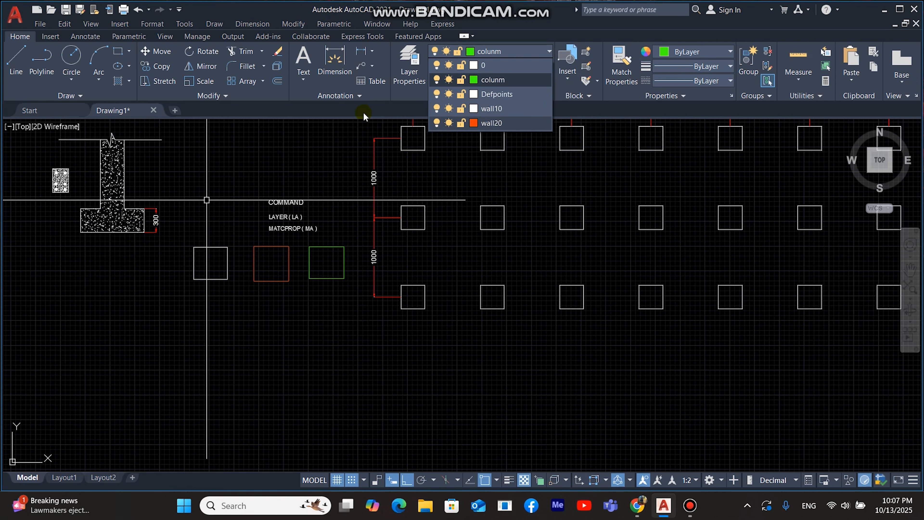
click(480, 163)
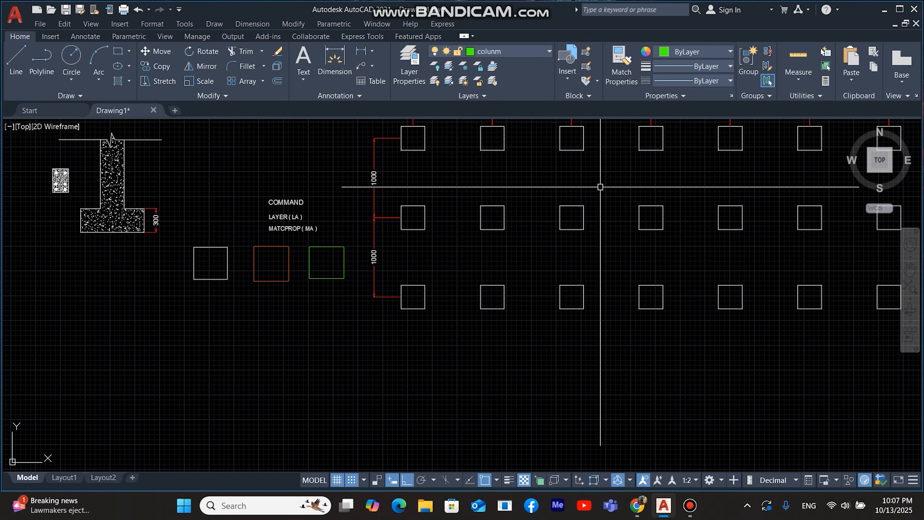
Step: Create a new layer named door with index color 27, then close the layer manager
text(la)
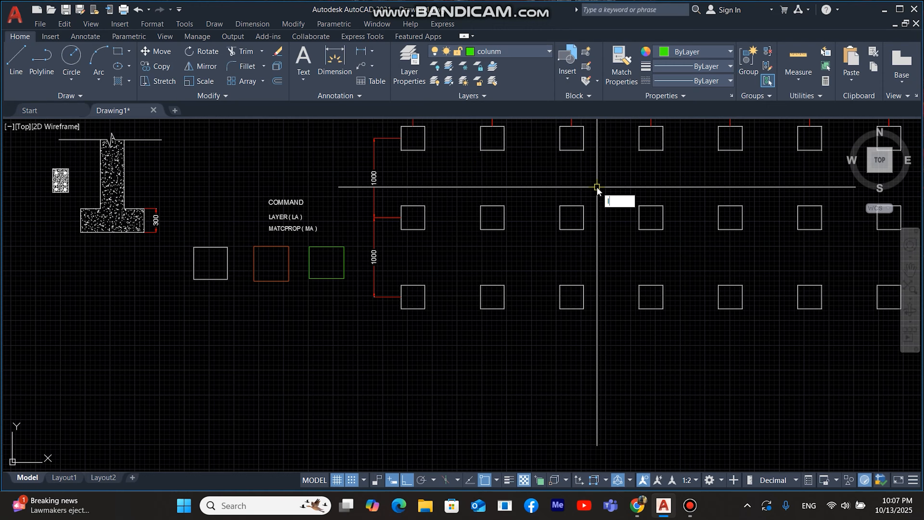
key(Return)
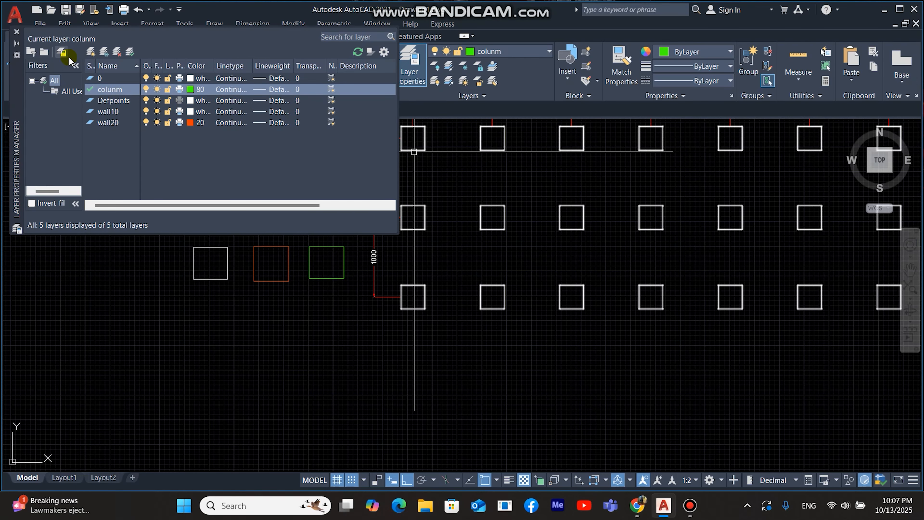
click(91, 53)
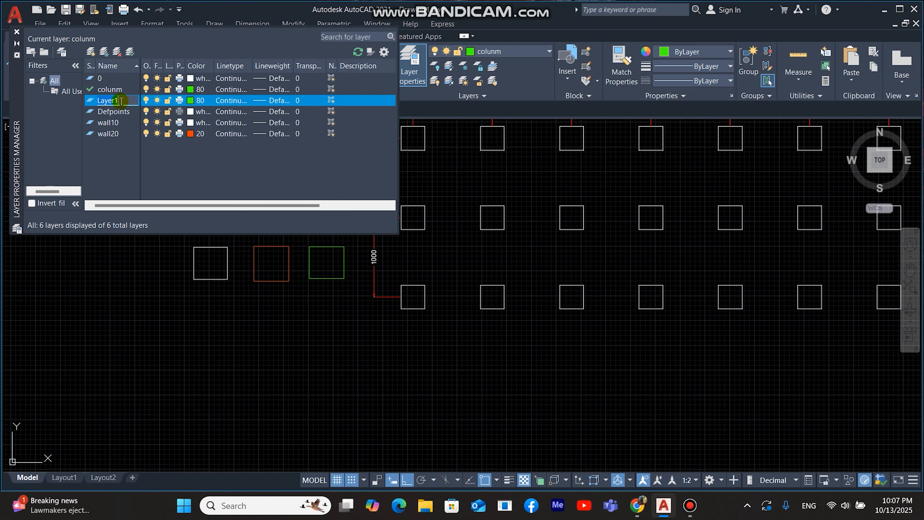
text(door)
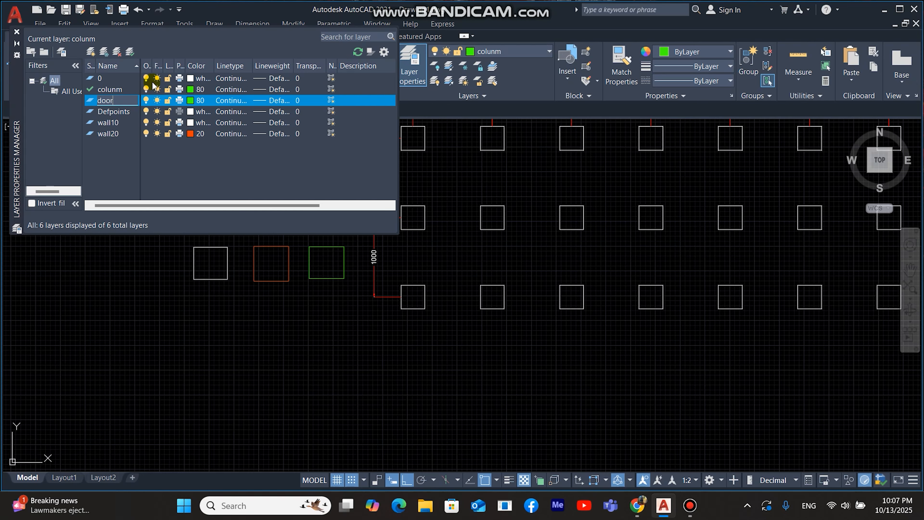
click(199, 100)
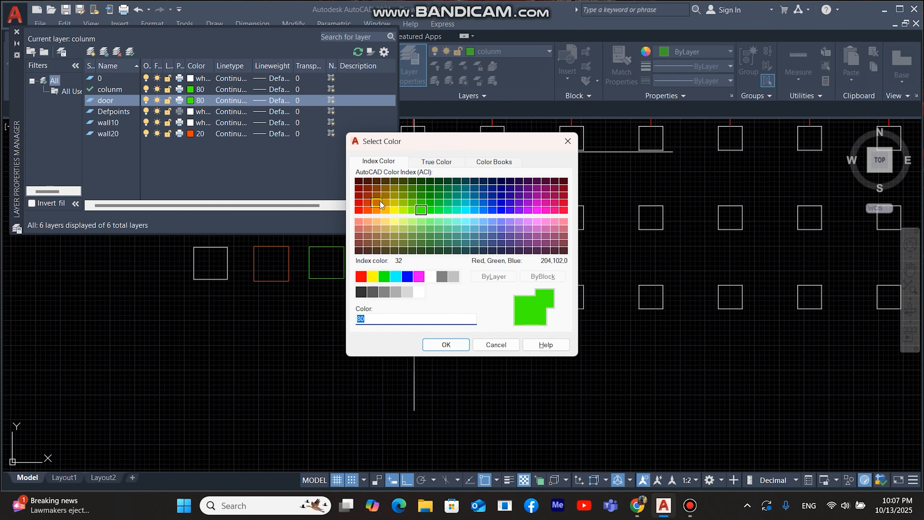
click(367, 243)
click(446, 344)
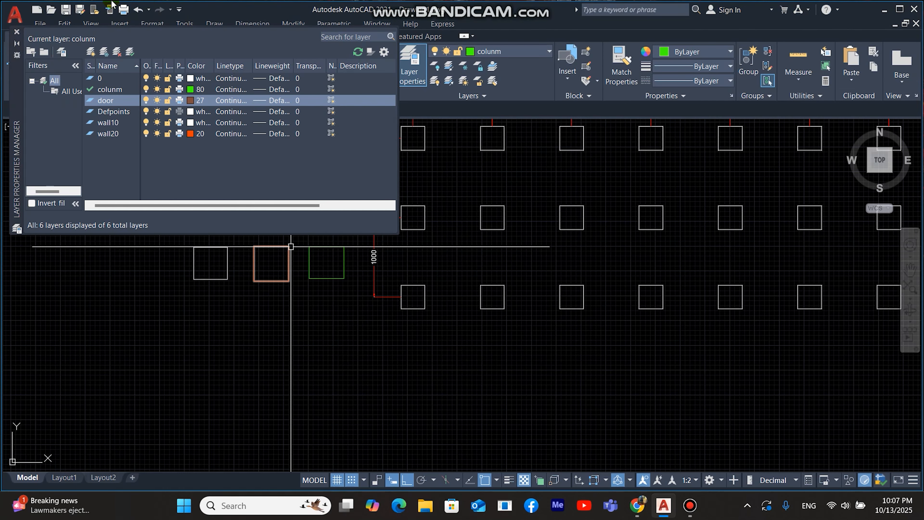
click(16, 32)
Step: Make door the current layer and draw a larger upright rectangle below the orange and green ones
middle_drag(489, 234, 508, 192)
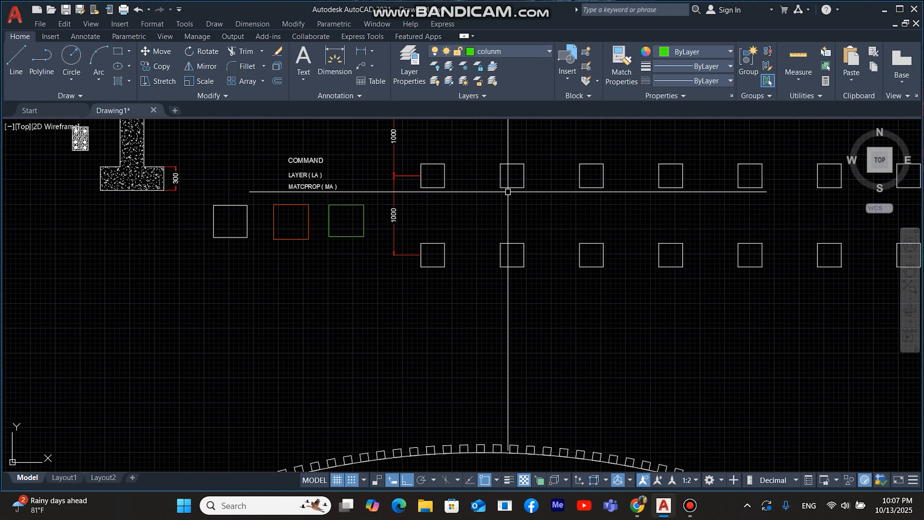
click(550, 51)
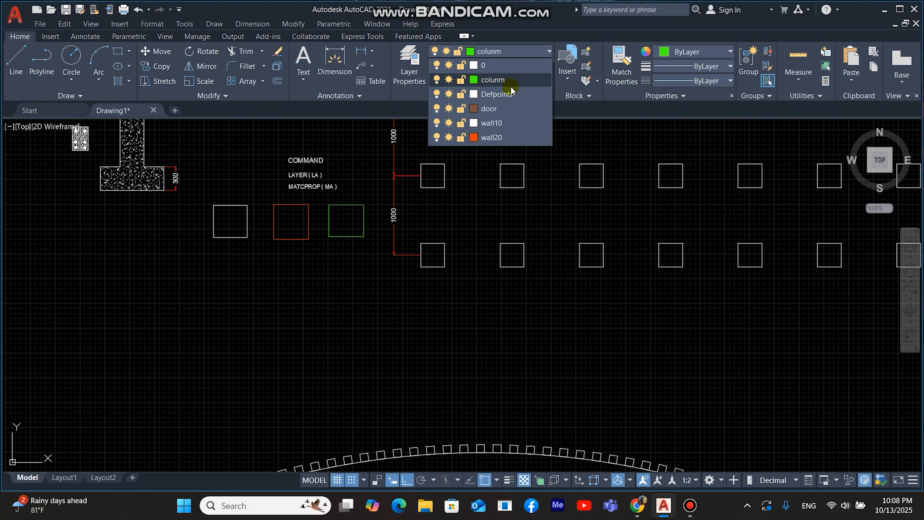
click(489, 108)
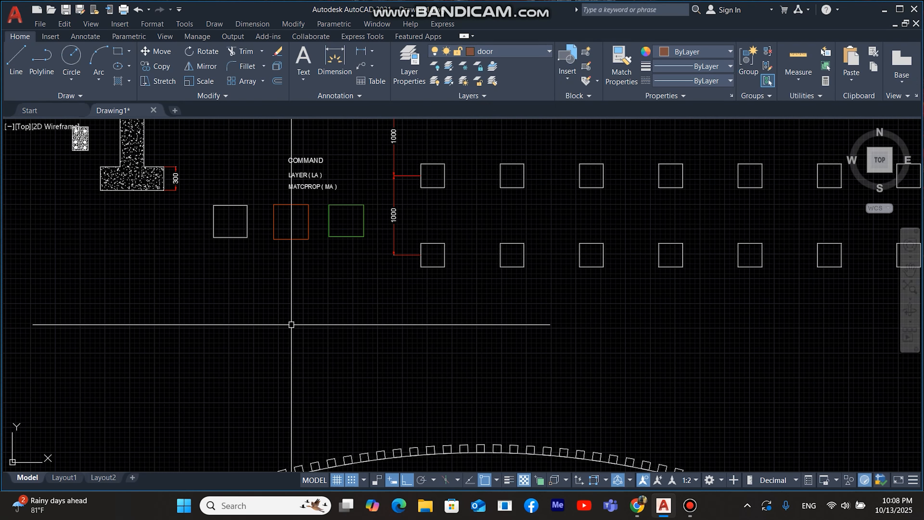
text(rec)
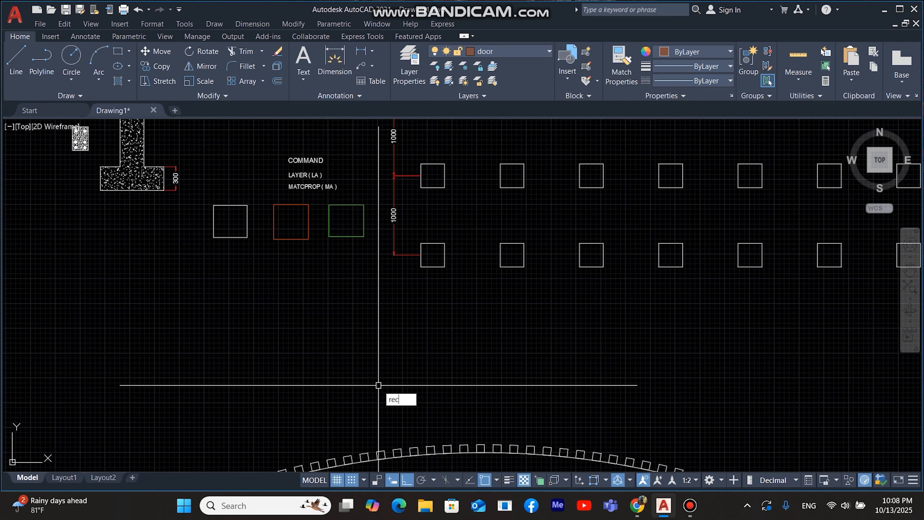
key(Return)
click(261, 395)
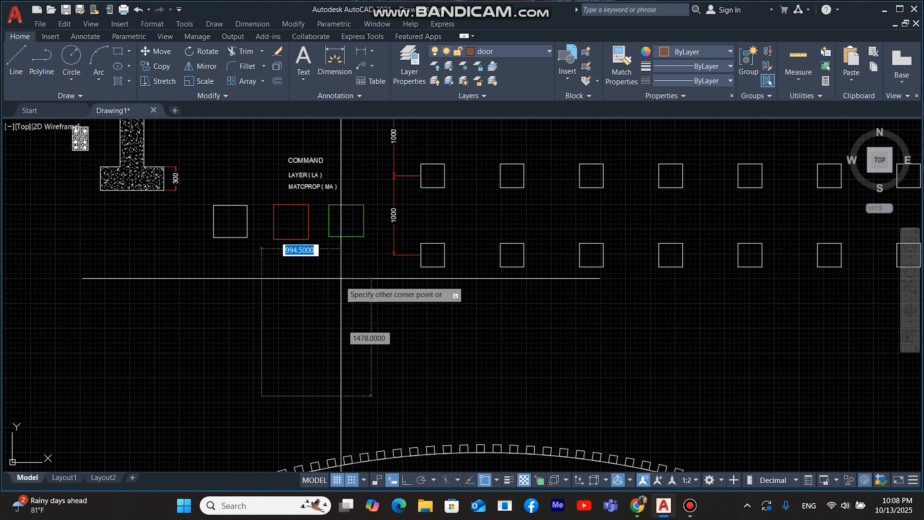
click(368, 266)
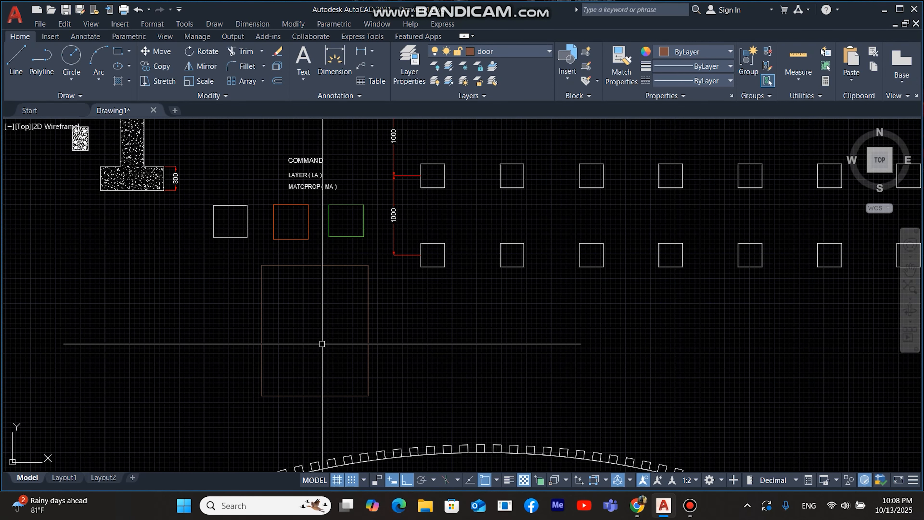
Step: Create a new layer named window with index color 125, then close the layer manager
text(LA)
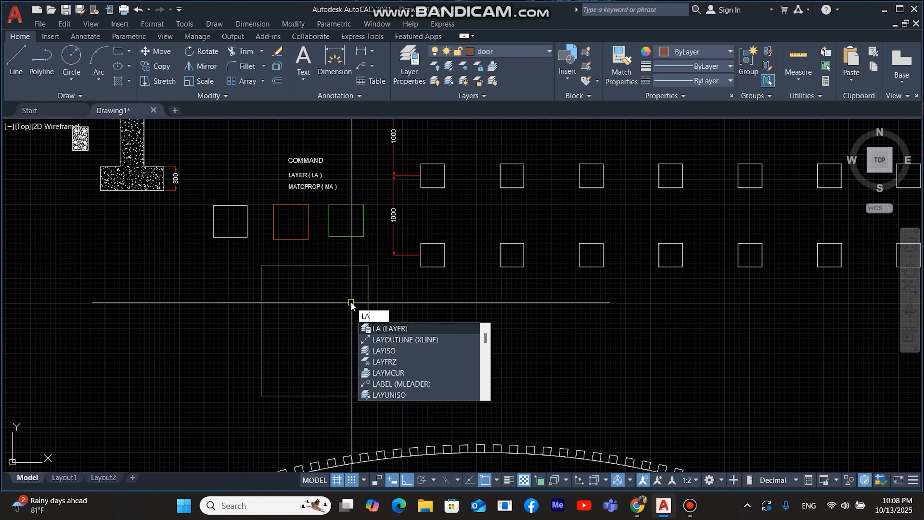
key(Return)
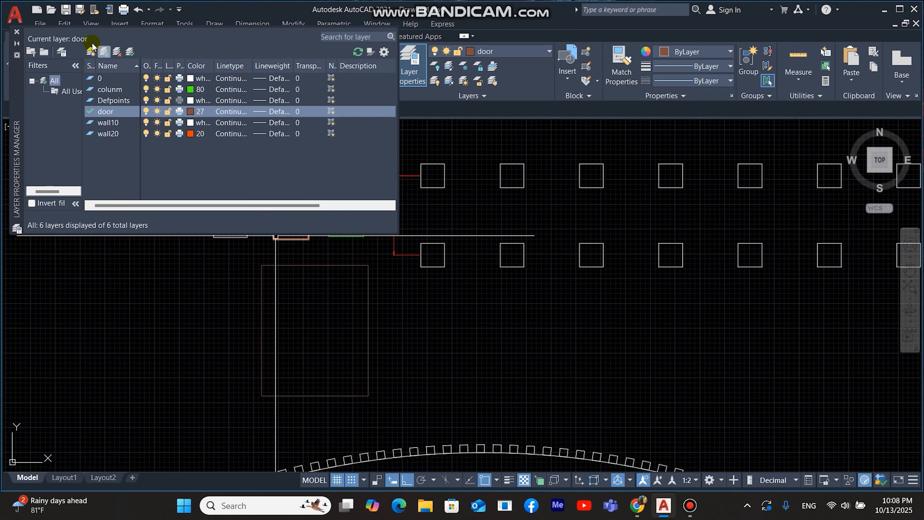
click(89, 52)
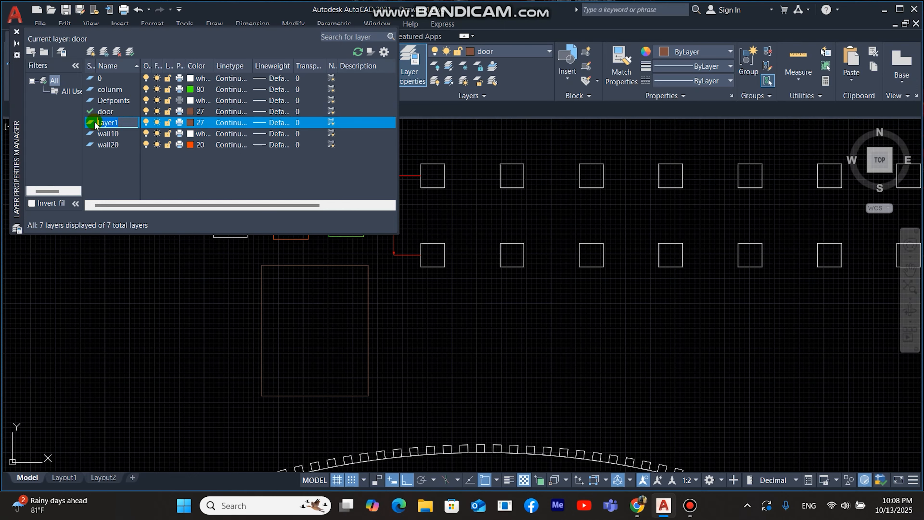
text(window)
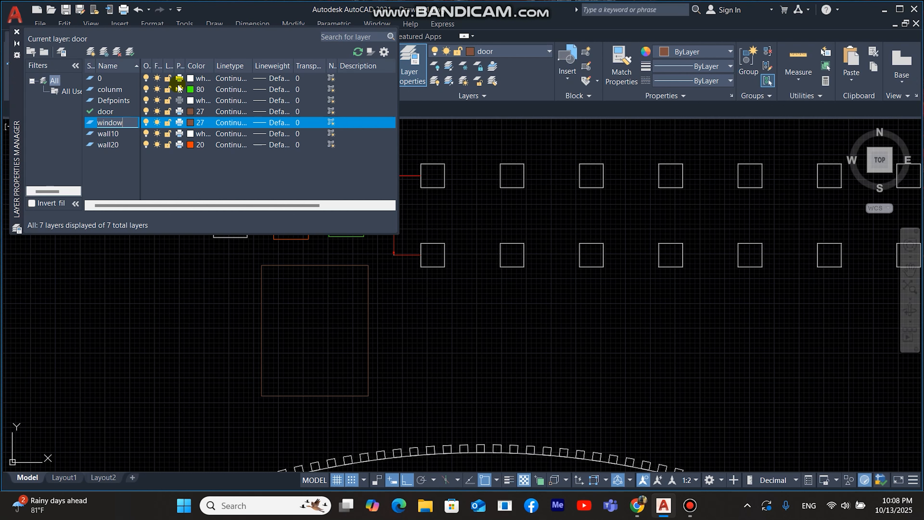
click(190, 123)
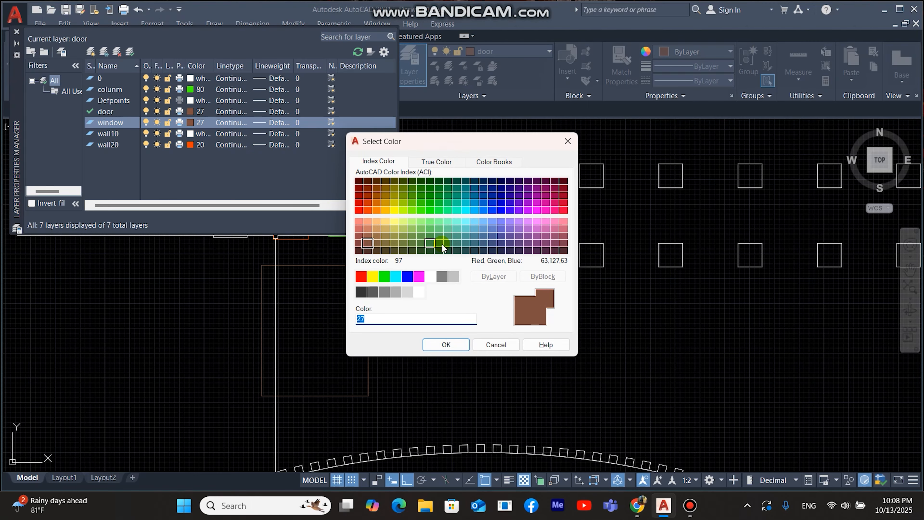
click(456, 236)
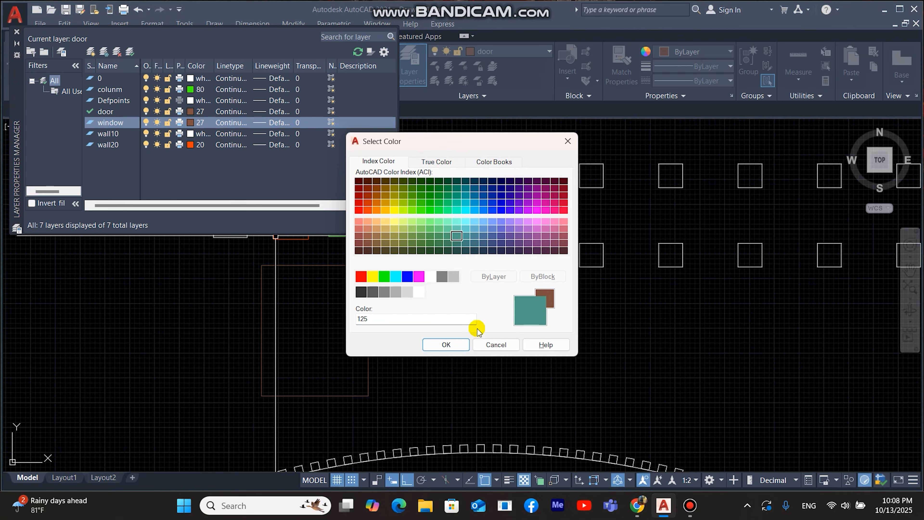
click(445, 344)
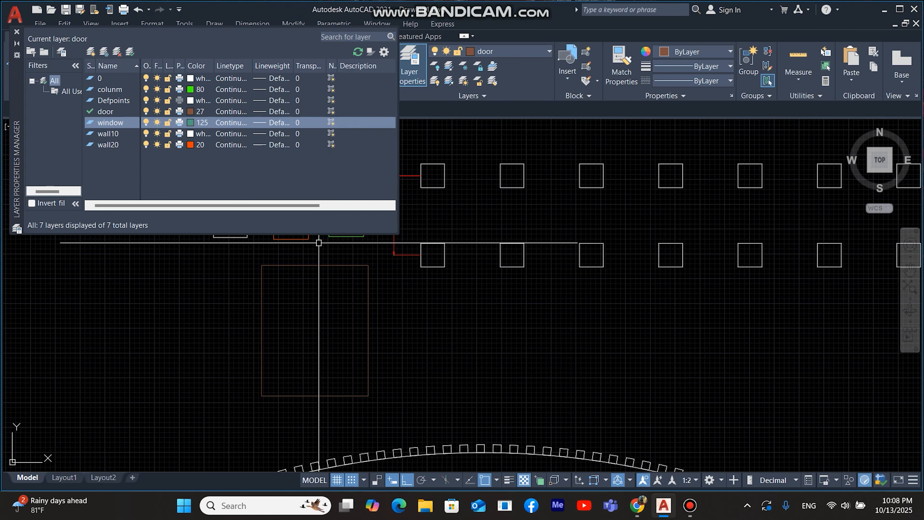
click(16, 31)
middle_drag(391, 256, 376, 216)
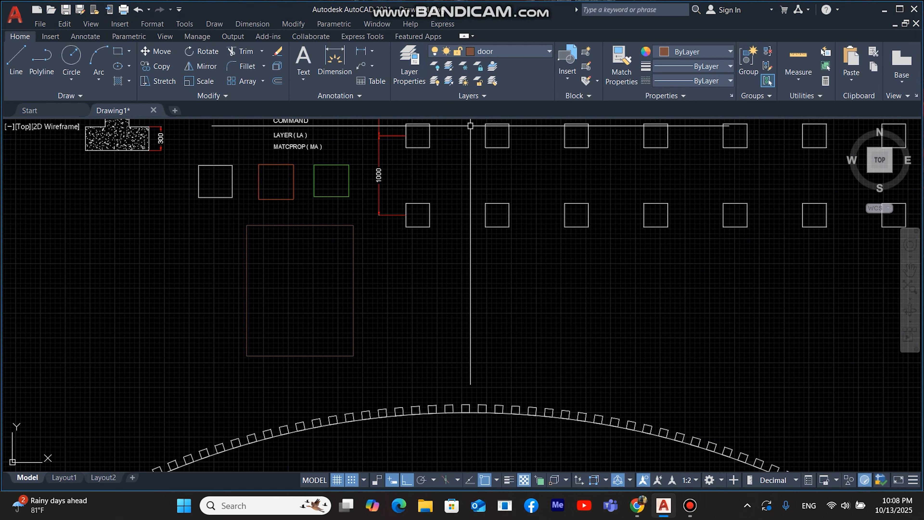
Step: Make window the current layer and draw an open stepped polyline of horizontal and vertical segments below the column grid
click(549, 52)
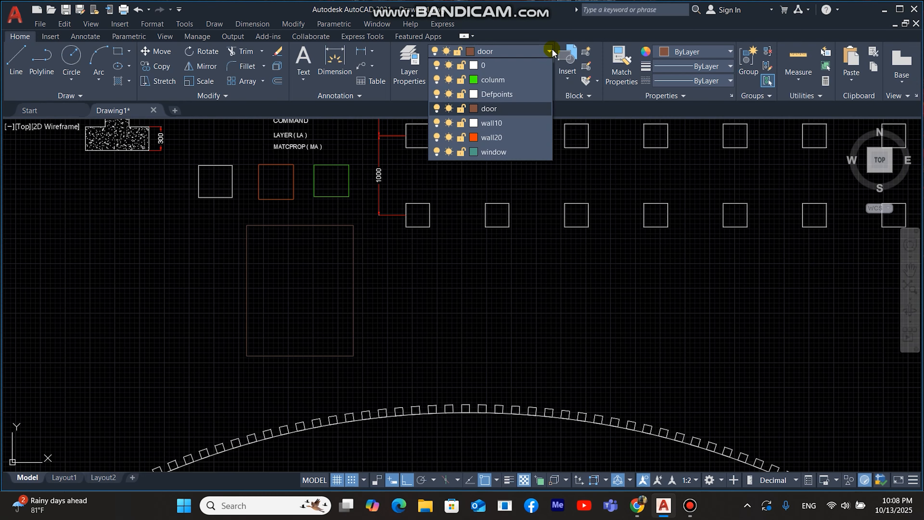
click(494, 152)
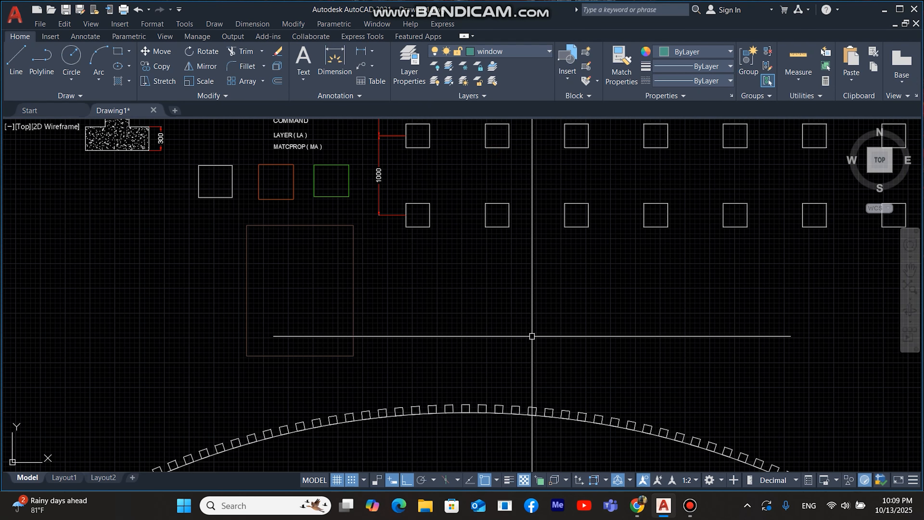
text(pl)
key(Return)
click(390, 320)
click(543, 321)
click(543, 374)
click(655, 282)
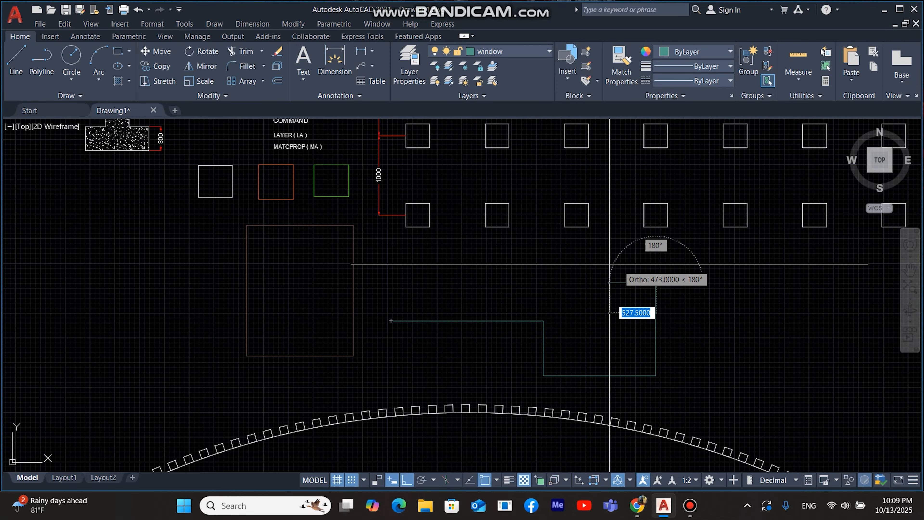
click(490, 281)
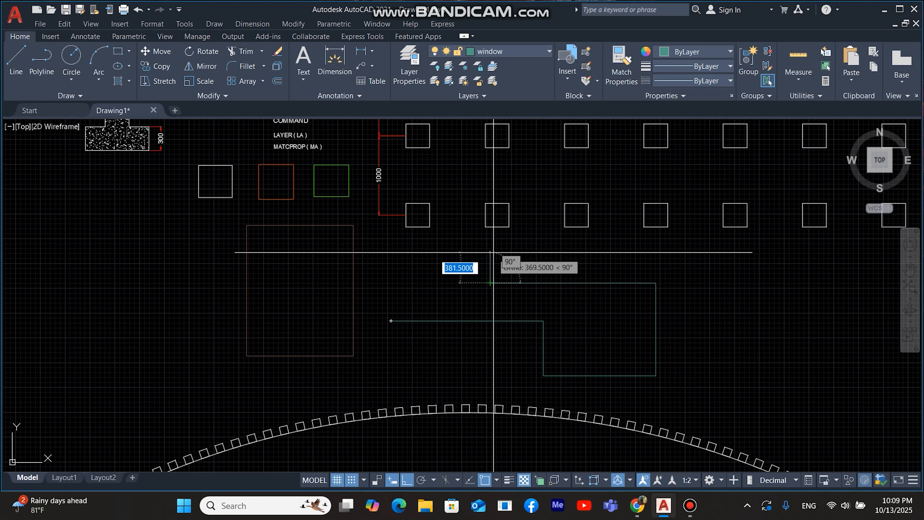
click(492, 252)
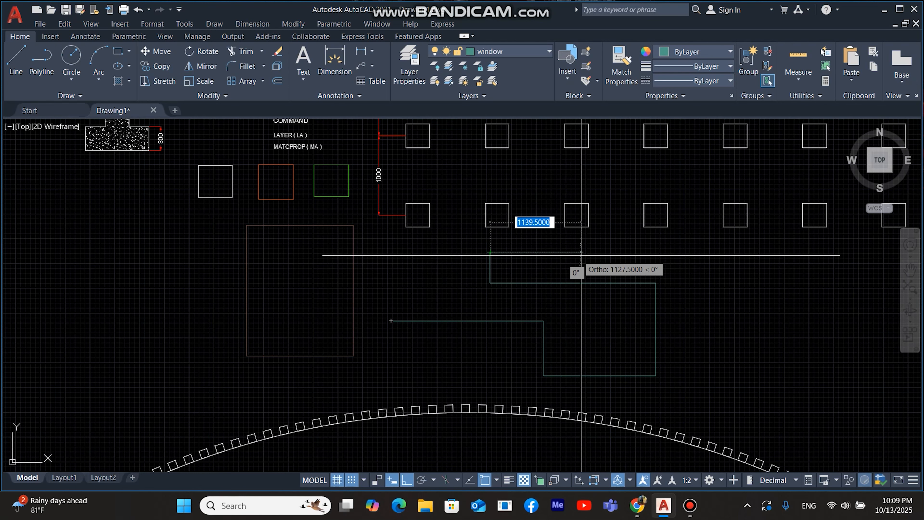
click(735, 252)
click(736, 374)
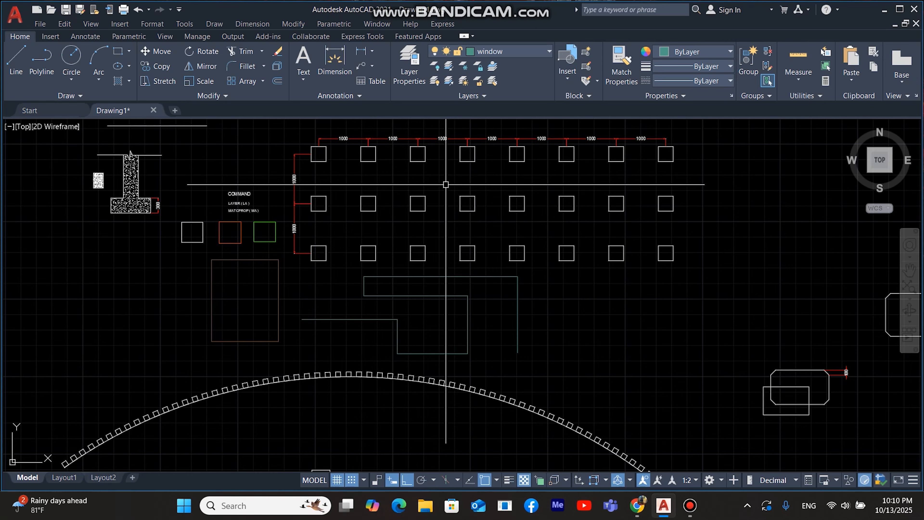
Step: Review the layers and their colors in the layer manager, then close it
text(la)
key(Return)
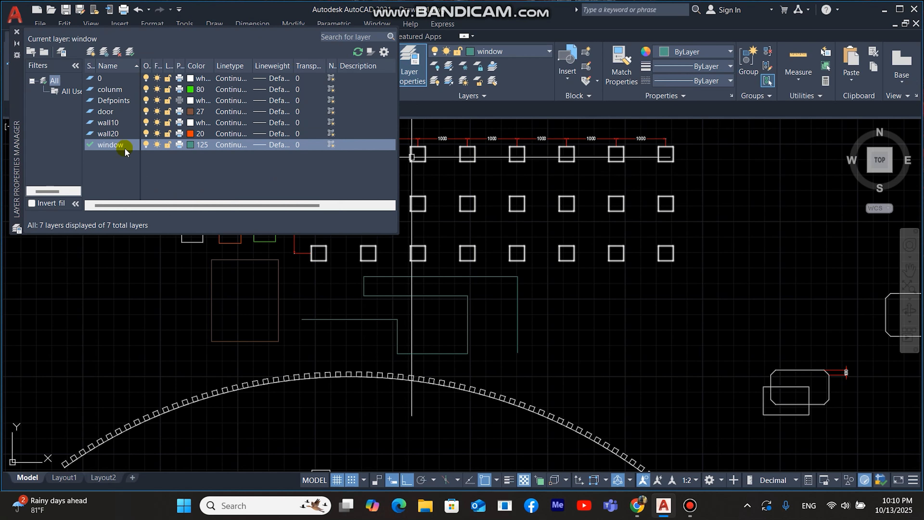
click(16, 32)
Step: Examine the COMMAND notes for LAYER ( LA ) and MATCPROP ( MA ) and the sample squares below them
scroll(248, 197, down, 3)
scroll(248, 196, up, 8)
middle_drag(243, 176, 256, 219)
scroll(256, 218, down, 2)
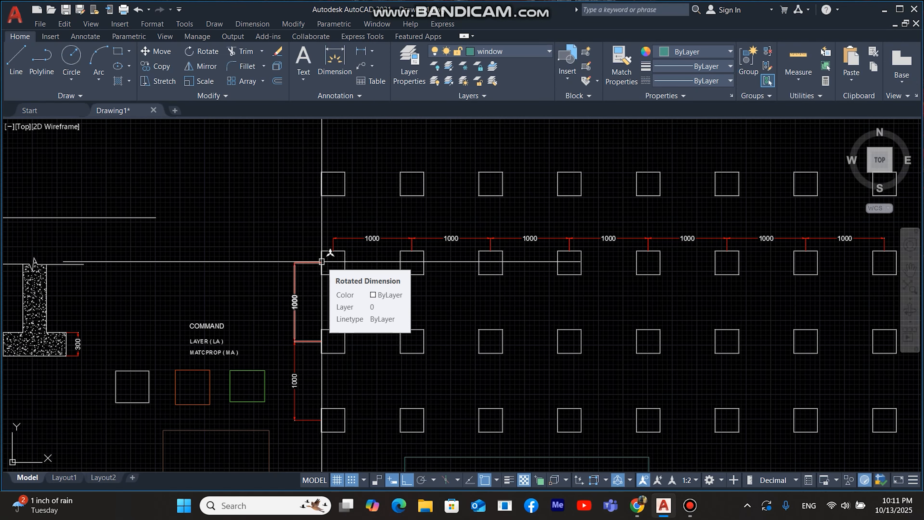
scroll(205, 343, up, 6)
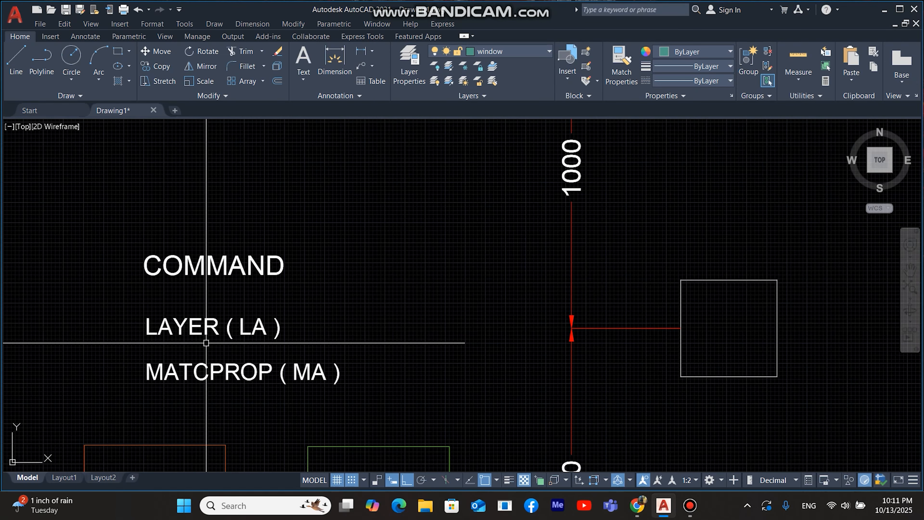
middle_drag(207, 343, 218, 233)
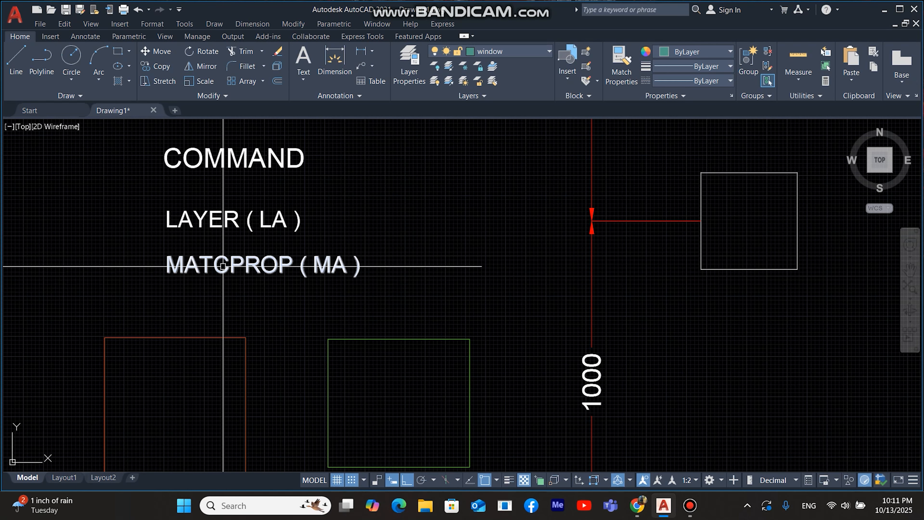
scroll(244, 269, down, 4)
scroll(208, 272, up, 1)
scroll(208, 271, up, 1)
mouse_move(299, 227)
middle_down()
mouse_move(293, 279)
mouse_move(314, 259)
middle_up()
scroll(293, 281, down, 1)
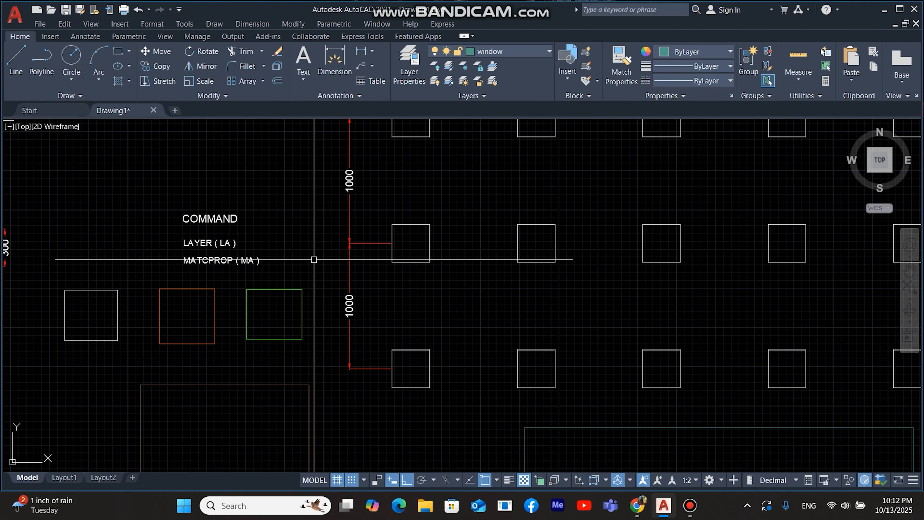
middle_drag(208, 326, 332, 276)
middle_drag(215, 231, 271, 324)
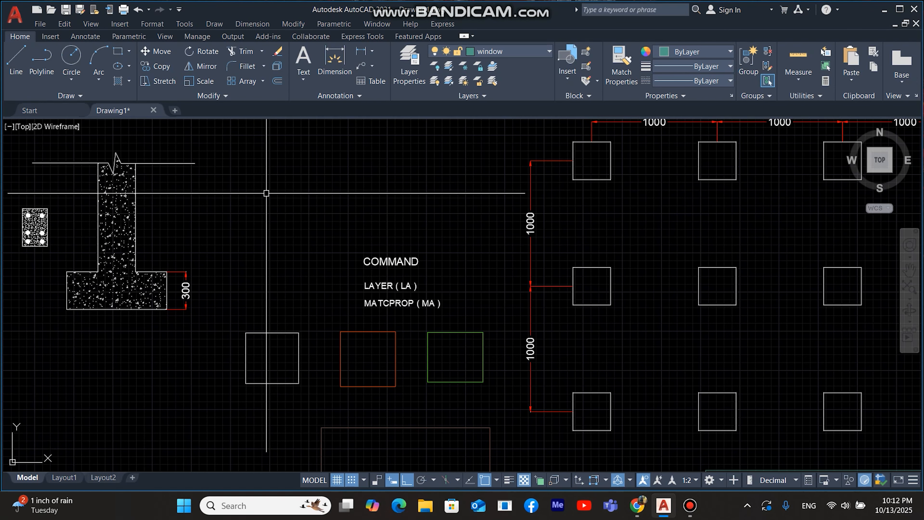
Step: Make wall20 the current layer and draw a tall narrow rectangle between the footing section and the COMMAND notes
click(547, 54)
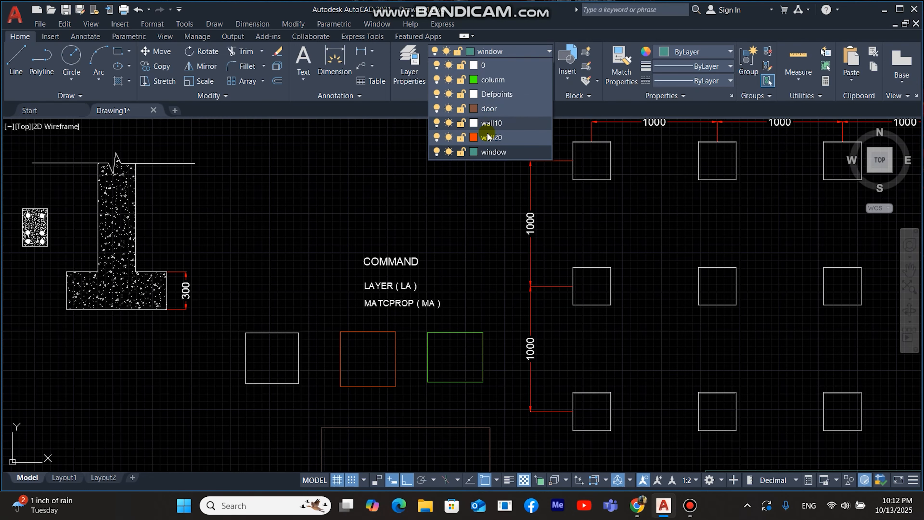
click(489, 137)
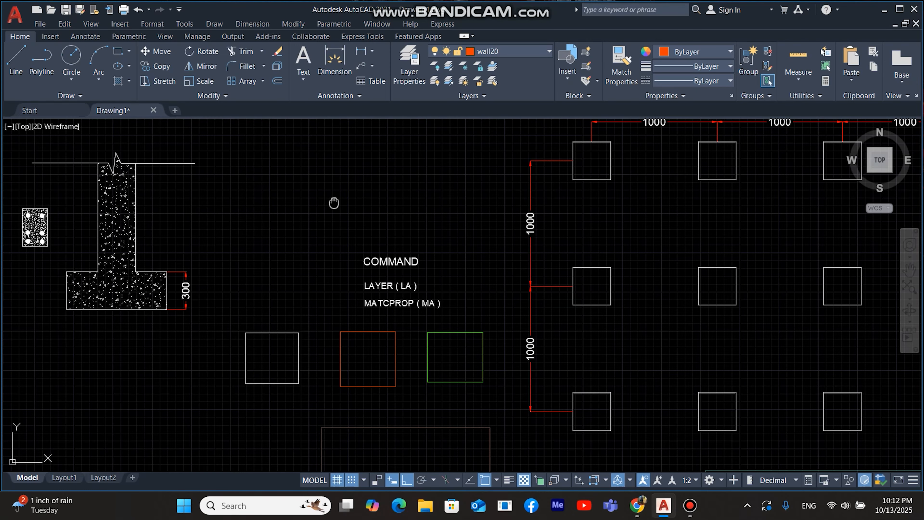
middle_drag(334, 202, 314, 212)
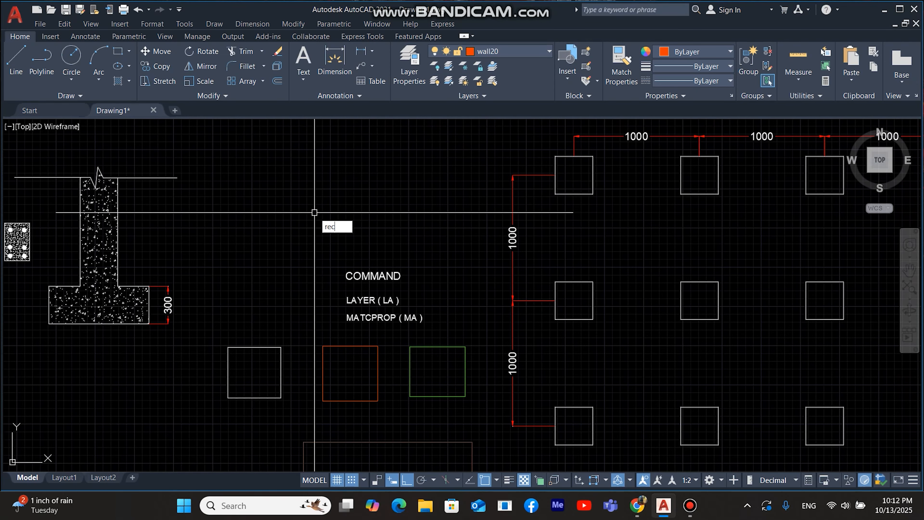
text(rec)
key(Return)
click(230, 275)
click(270, 179)
Step: Copy the tall rectangle sideways from its lower-left corner to its lower-right corner, so both share an edge
click(275, 254)
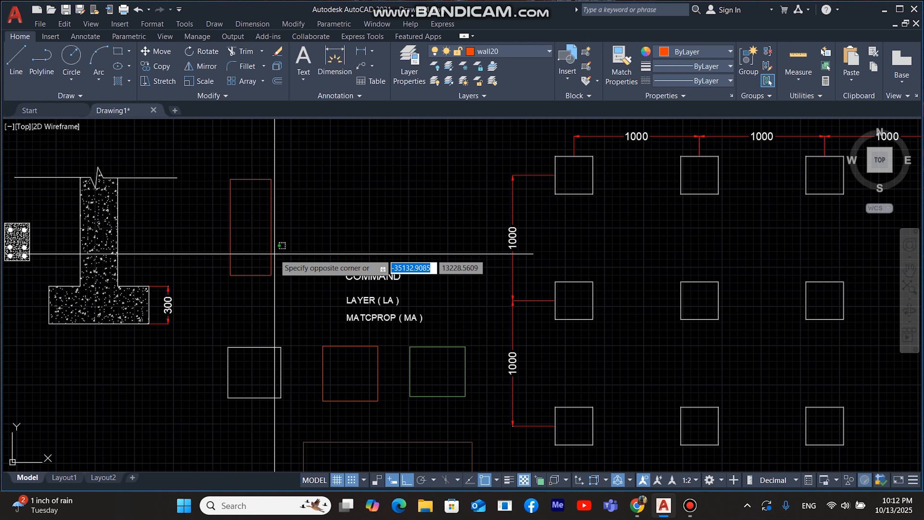
click(277, 251)
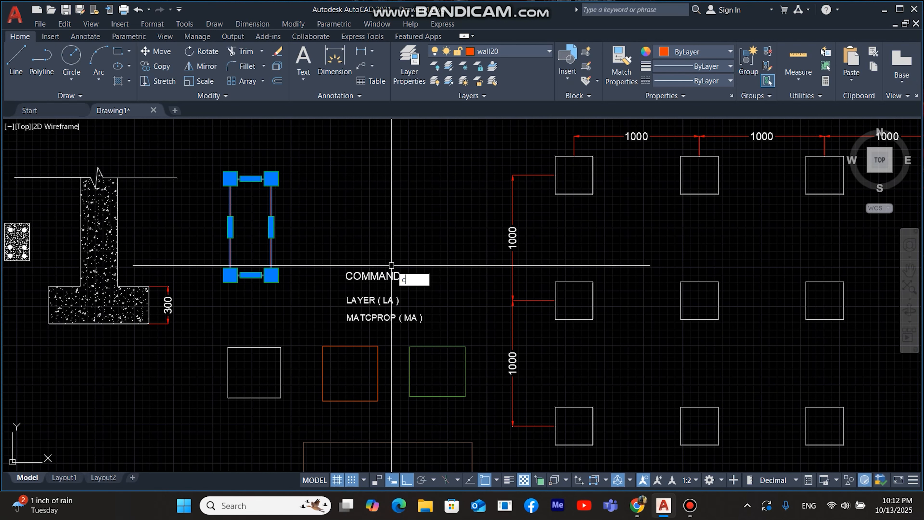
key(Return)
click(230, 276)
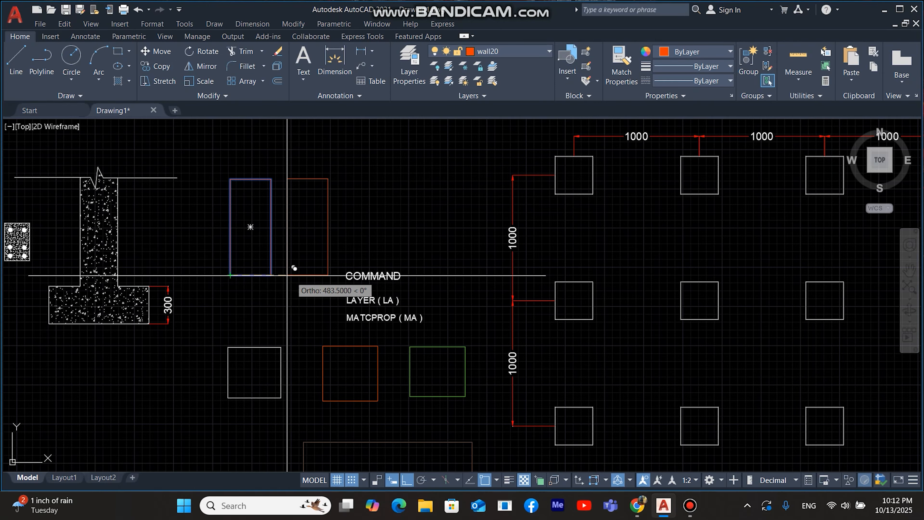
click(271, 275)
key(Return)
Step: Offset both adjoining tall rectangles inward by 20
text(o)
key(Return)
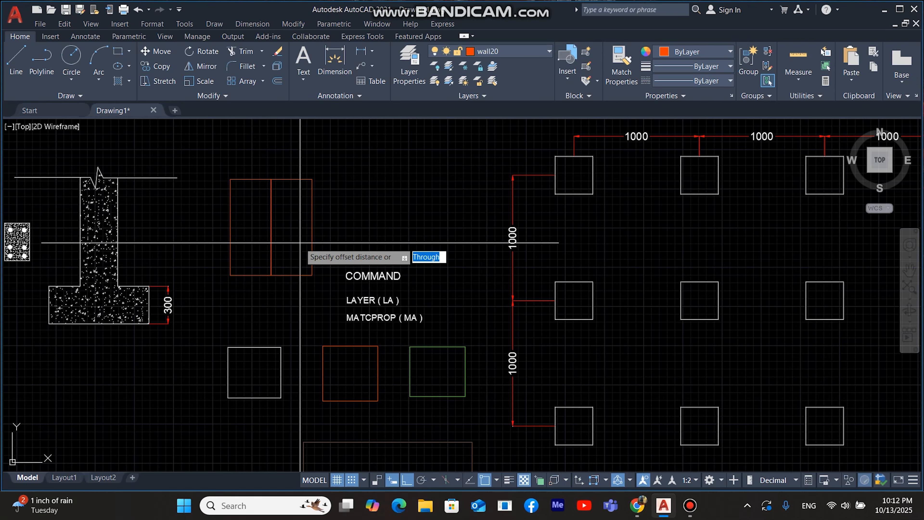
text(20)
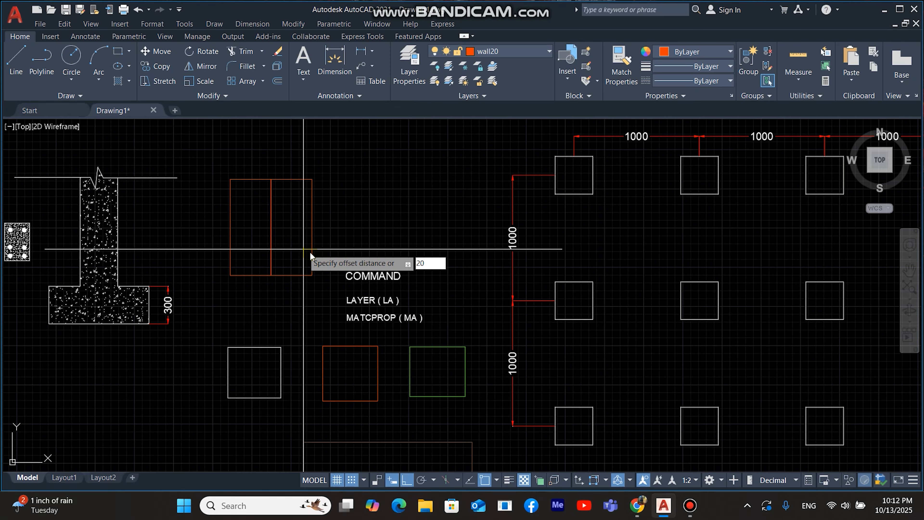
key(Return)
click(230, 213)
click(251, 218)
click(312, 223)
click(316, 223)
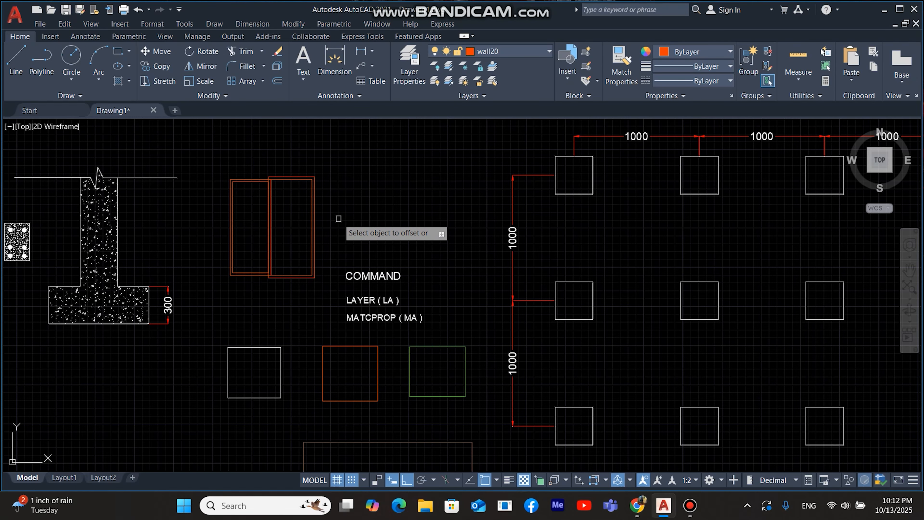
click(312, 219)
click(295, 214)
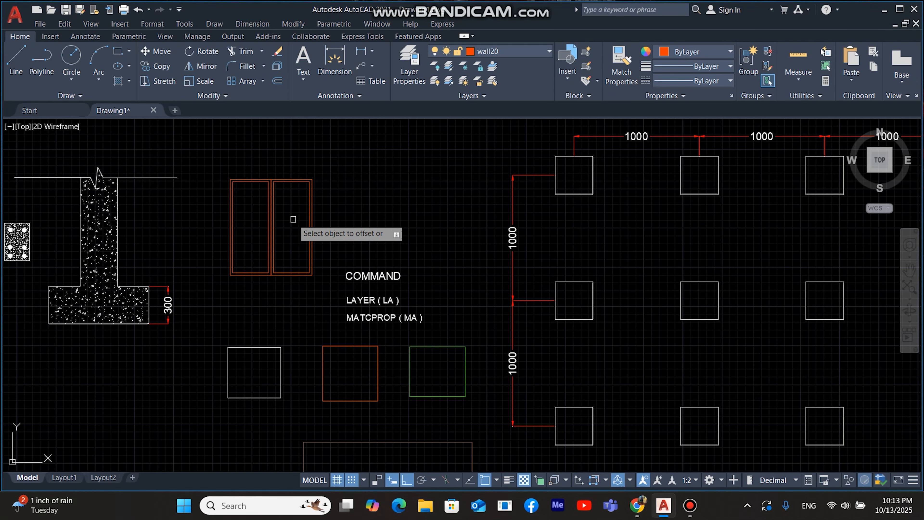
scroll(296, 217, up, 5)
scroll(291, 214, down, 2)
middle_drag(291, 215, 293, 244)
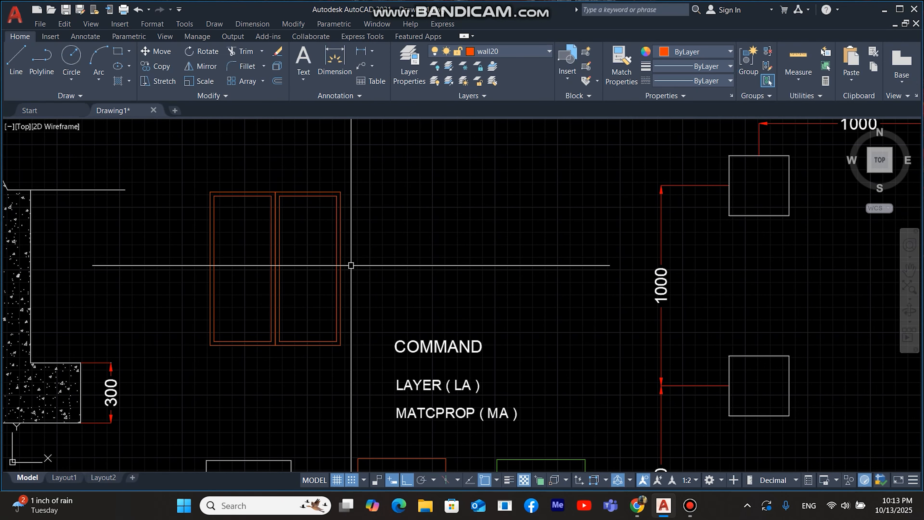
click(548, 53)
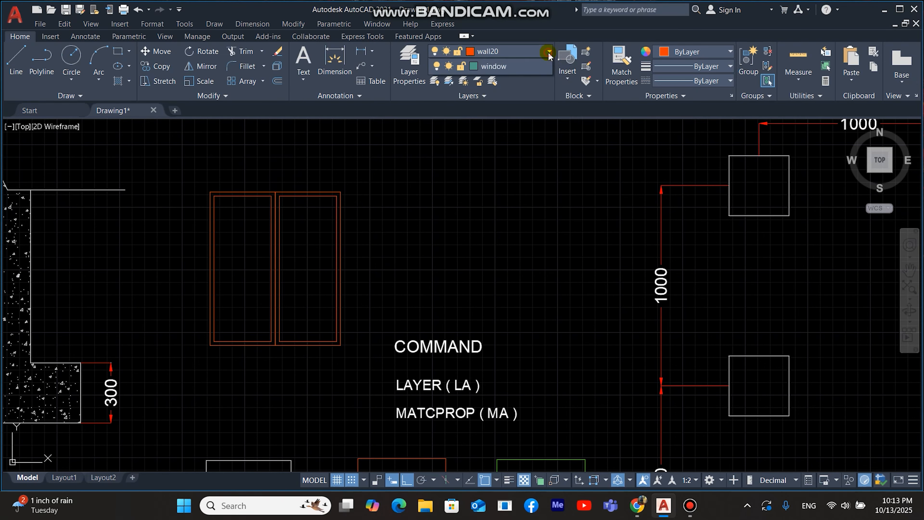
click(387, 161)
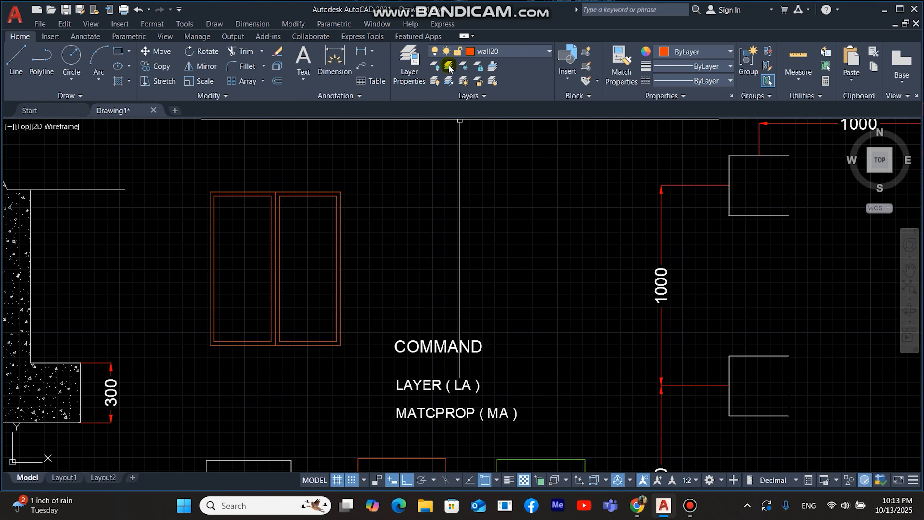
middle_drag(485, 242, 436, 200)
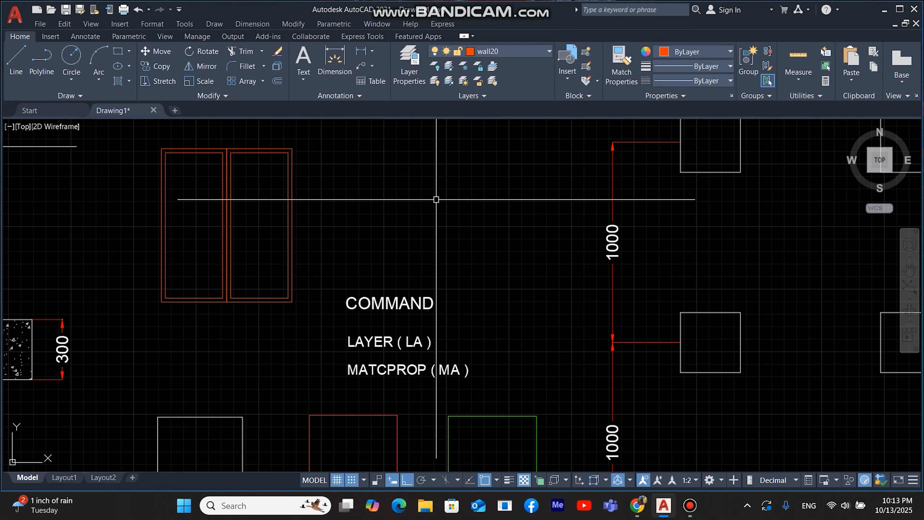
middle_drag(319, 161, 287, 156)
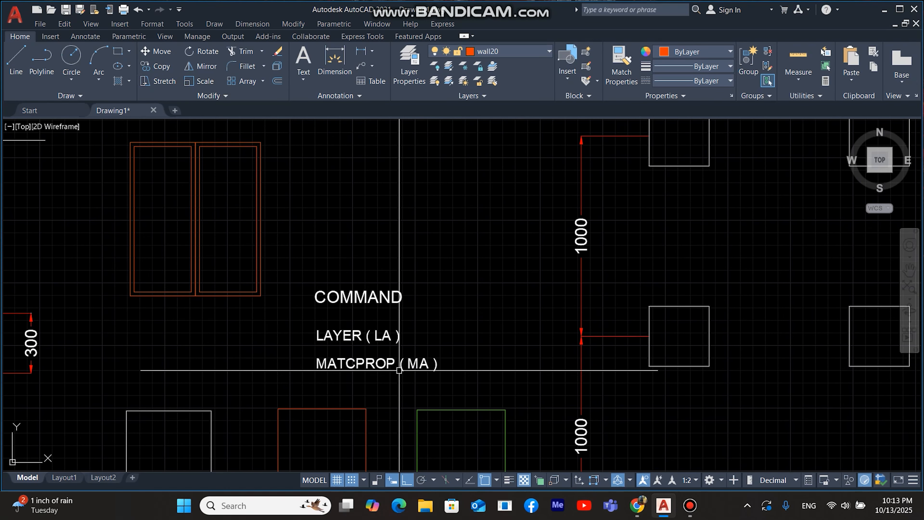
middle_drag(375, 385, 379, 365)
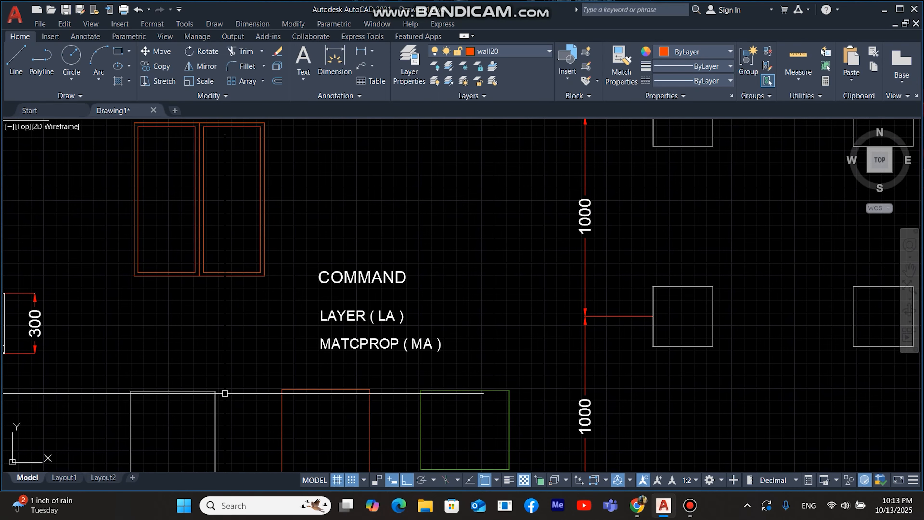
middle_drag(462, 226, 454, 280)
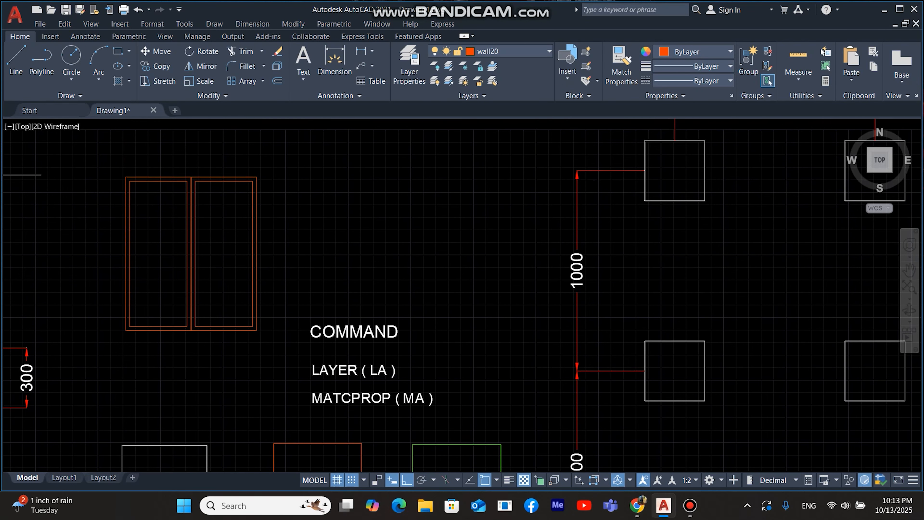
Step: Make door the current layer and draw a short horizontal line above the COMMAND notes
click(547, 52)
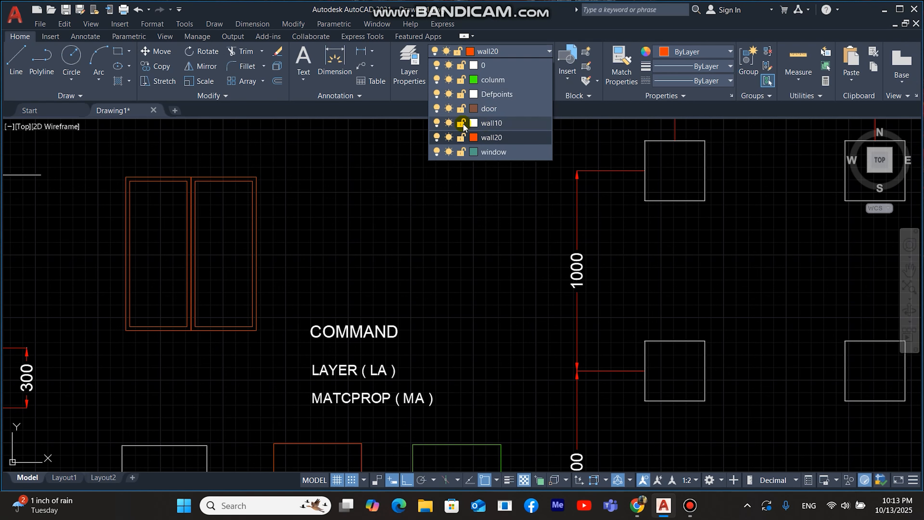
click(485, 110)
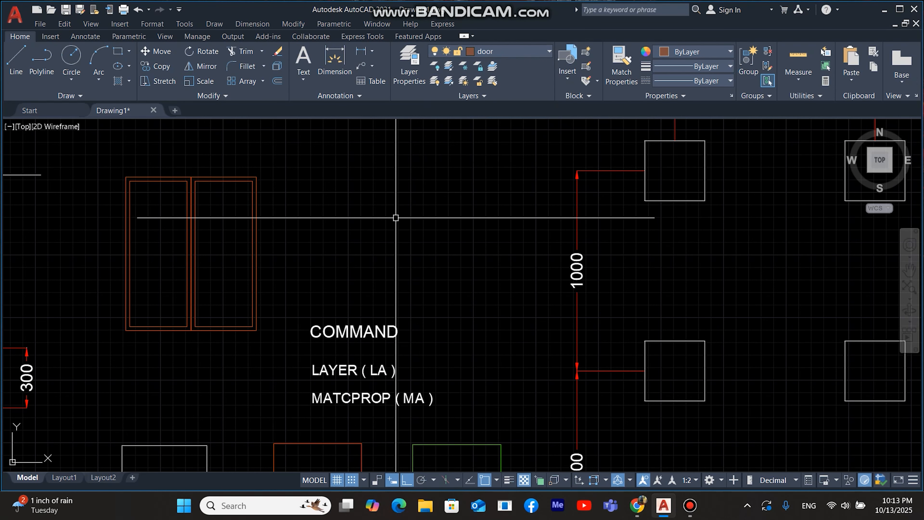
text(l)
key(Return)
click(327, 221)
click(438, 233)
key(Escape)
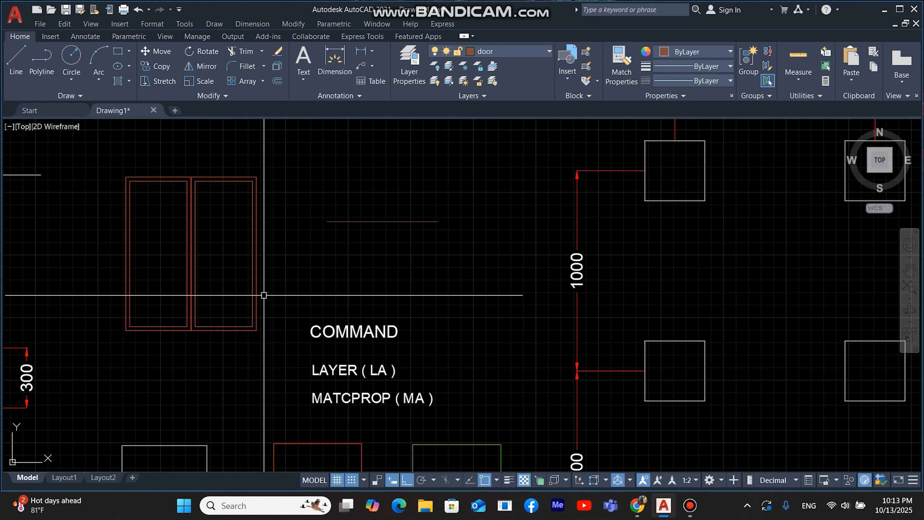
Step: Try to match the double-panel shape's properties to the short door-layer line above the COMMAND notes
text(a)
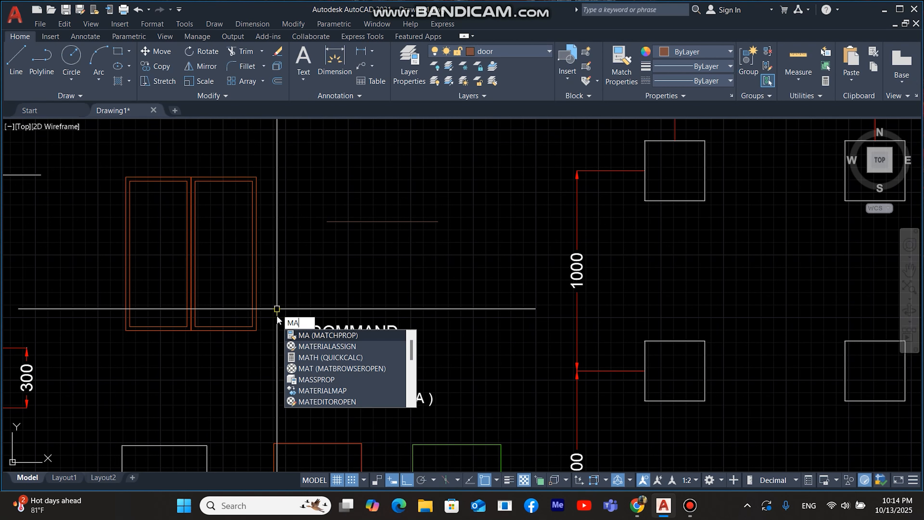
key(Return)
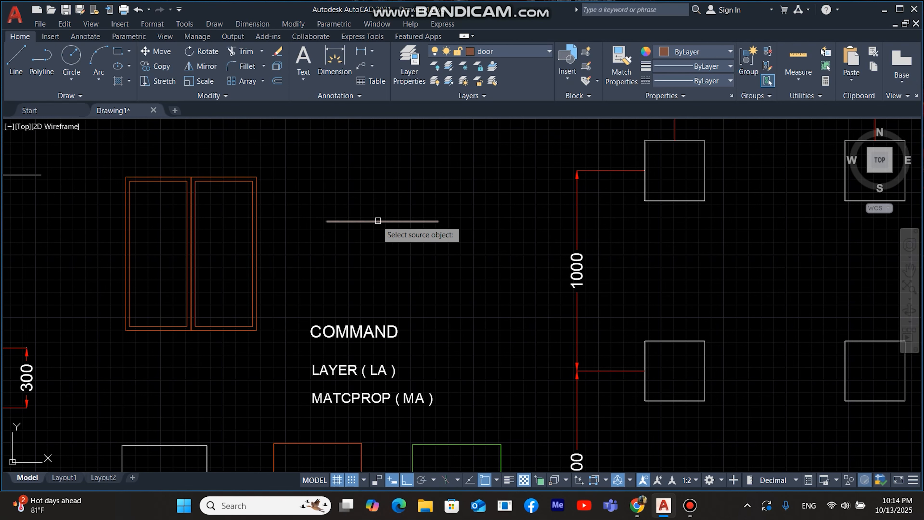
click(341, 221)
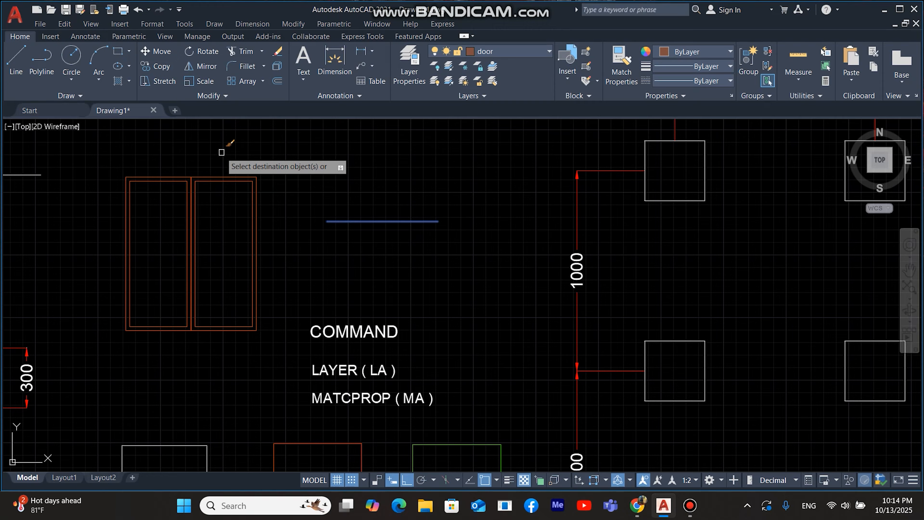
click(267, 161)
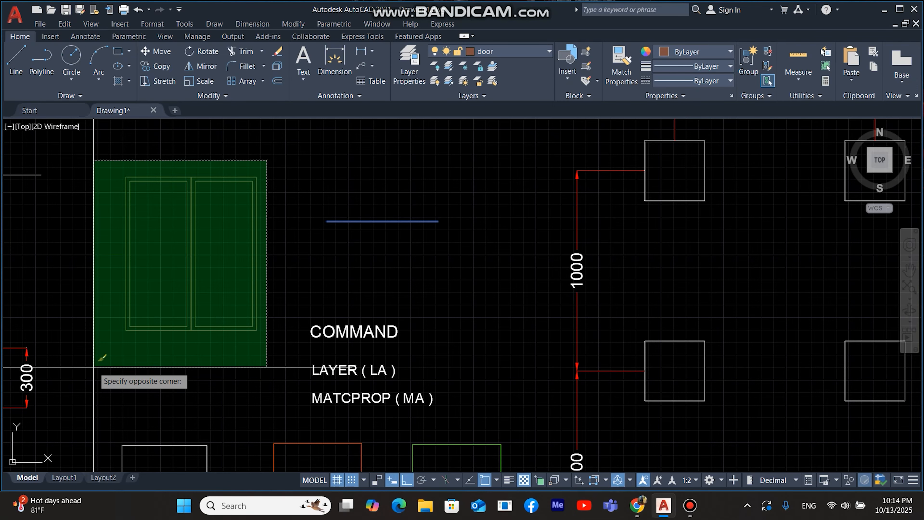
click(94, 367)
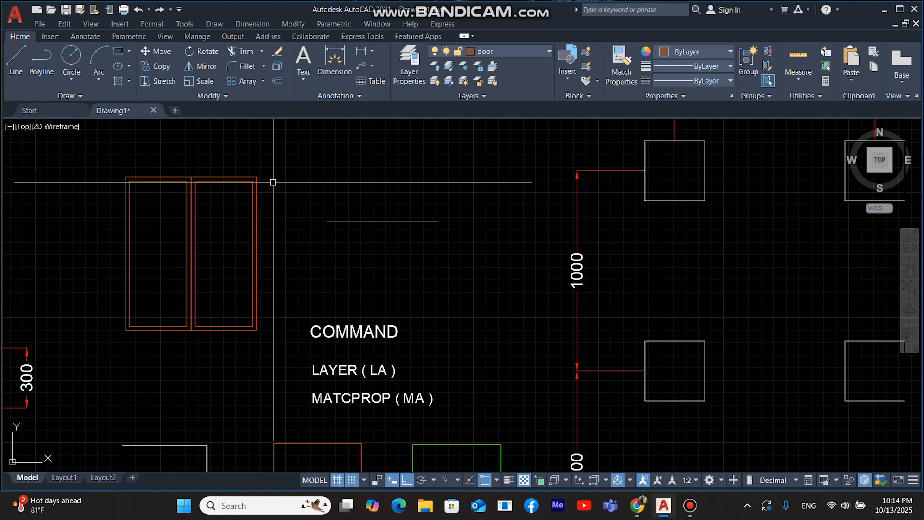
Step: Select the double-panel shape's rectangles and the short line in turn to check which layer each is on
click(224, 176)
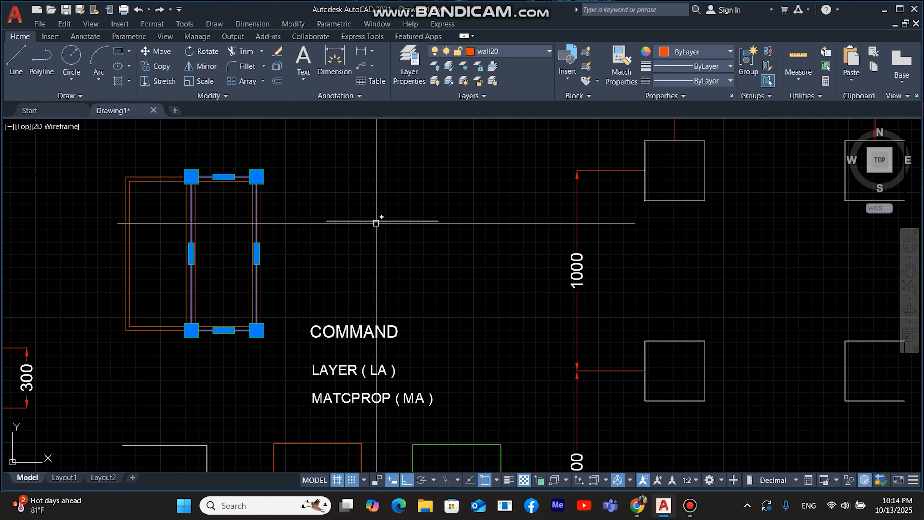
click(367, 222)
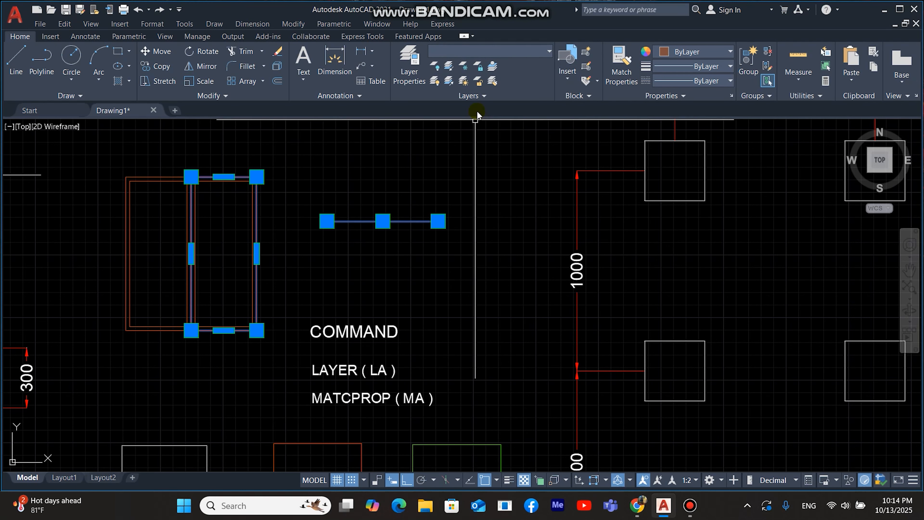
key(Escape)
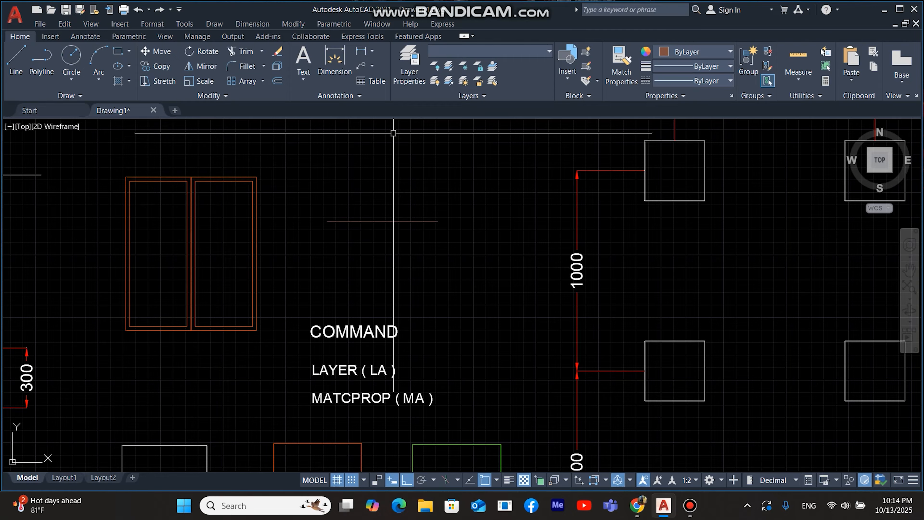
click(358, 222)
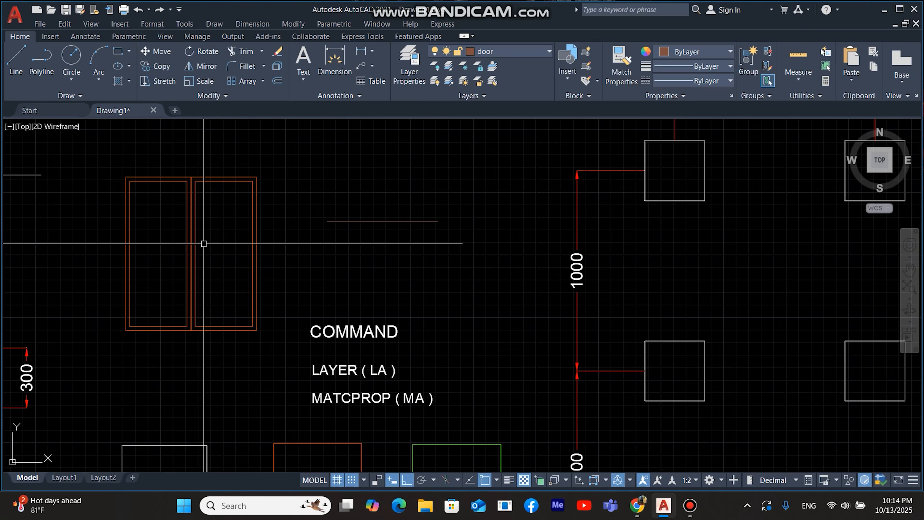
click(188, 235)
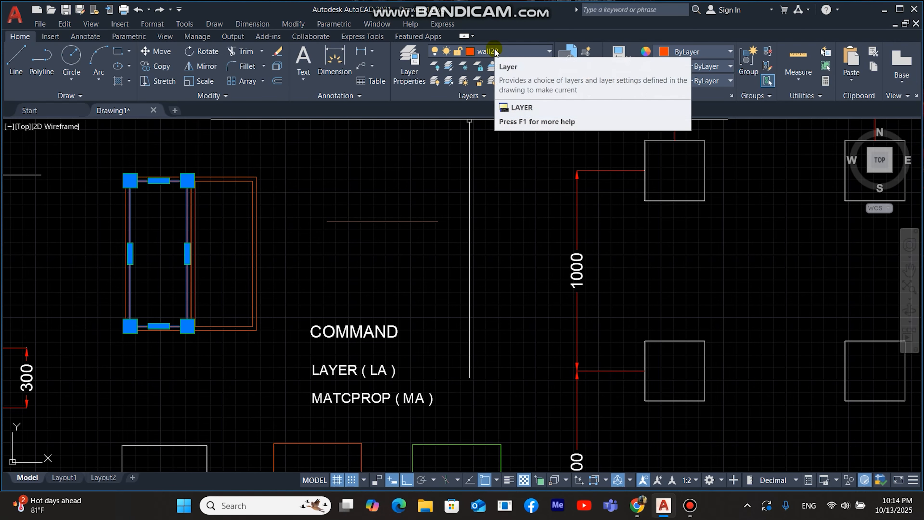
key(Escape)
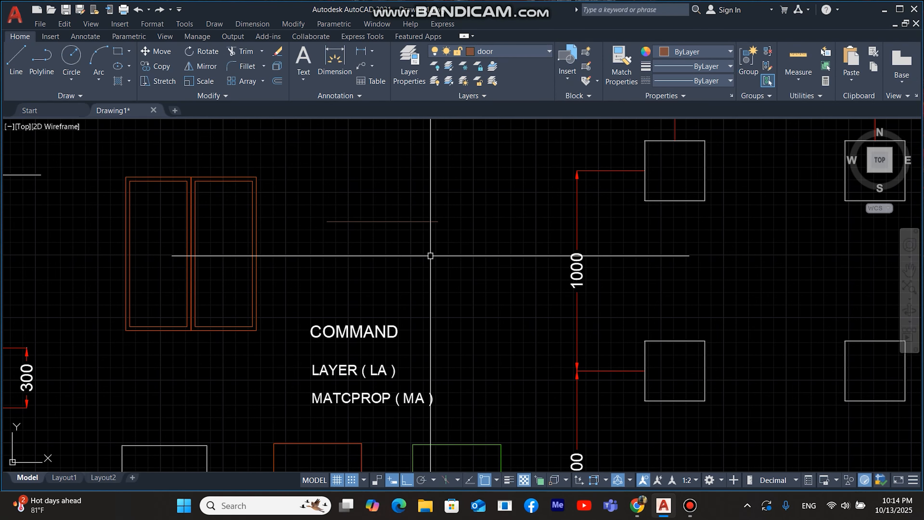
Step: Check the layers of the green, orange and white squares below the COMMAND notes, and of the double-panel shape
scroll(430, 256, down, 3)
middle_drag(447, 322, 413, 294)
scroll(397, 292, up, 6)
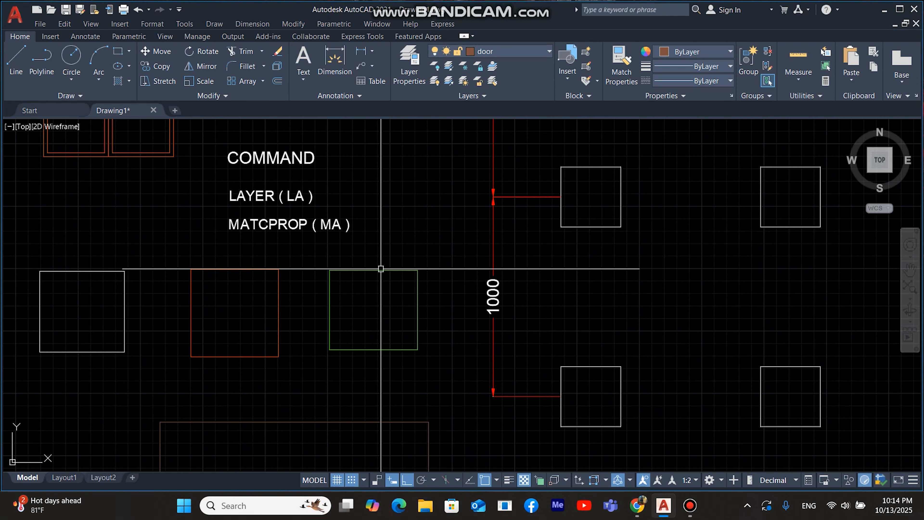
click(373, 270)
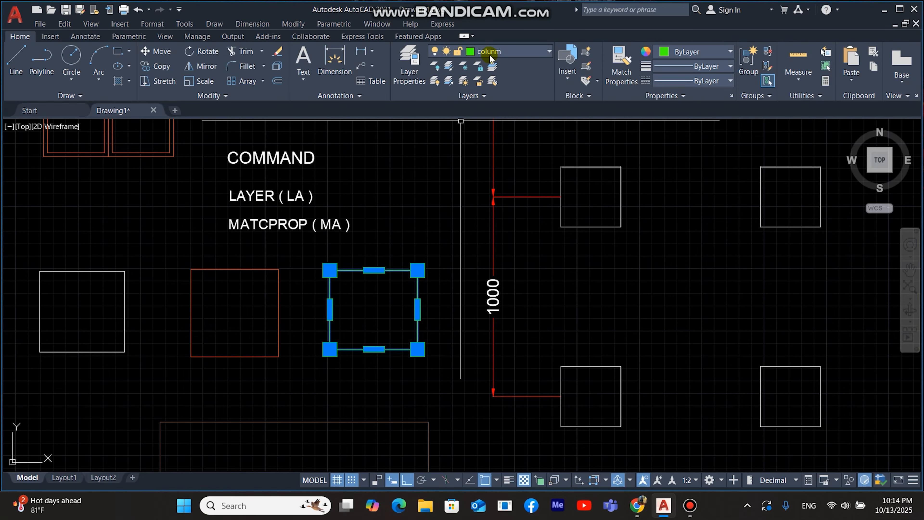
key(Escape)
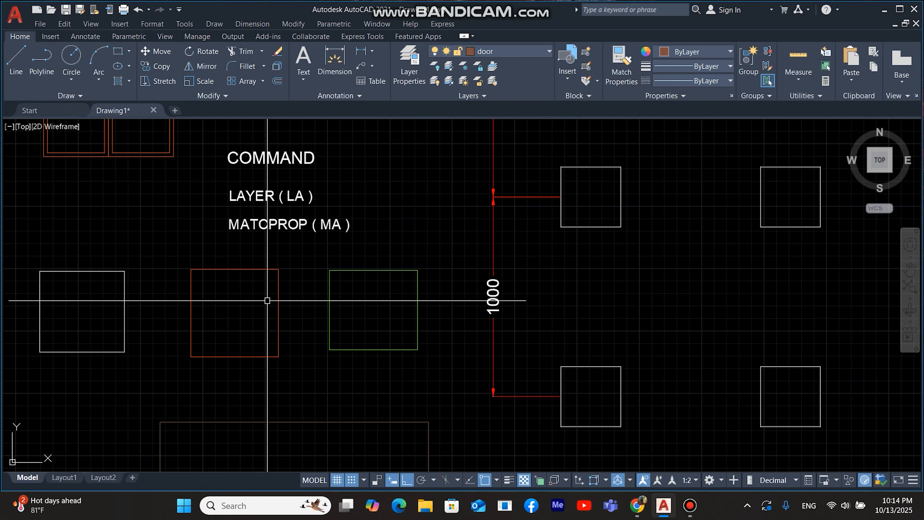
click(278, 301)
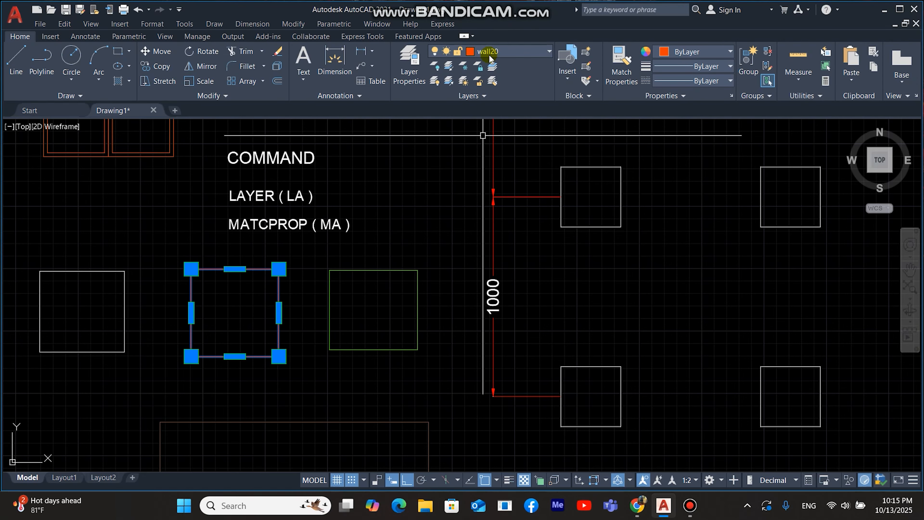
key(Escape)
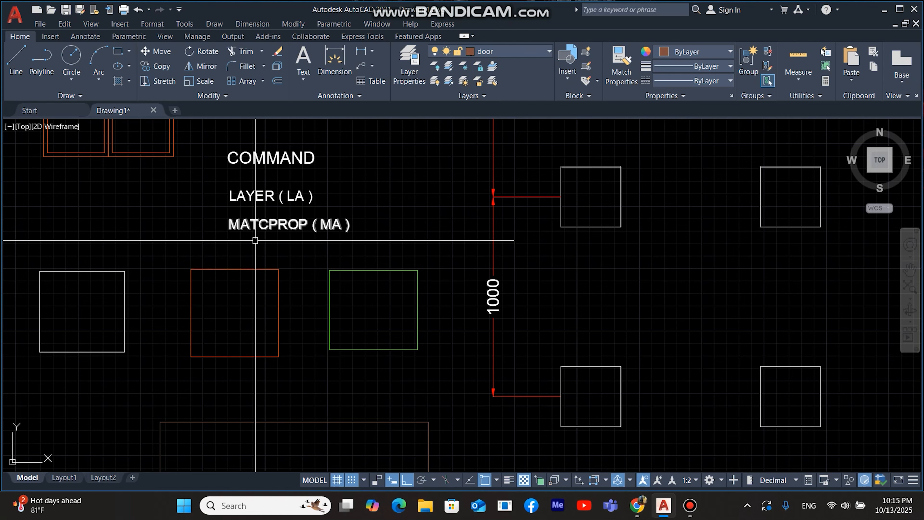
click(81, 270)
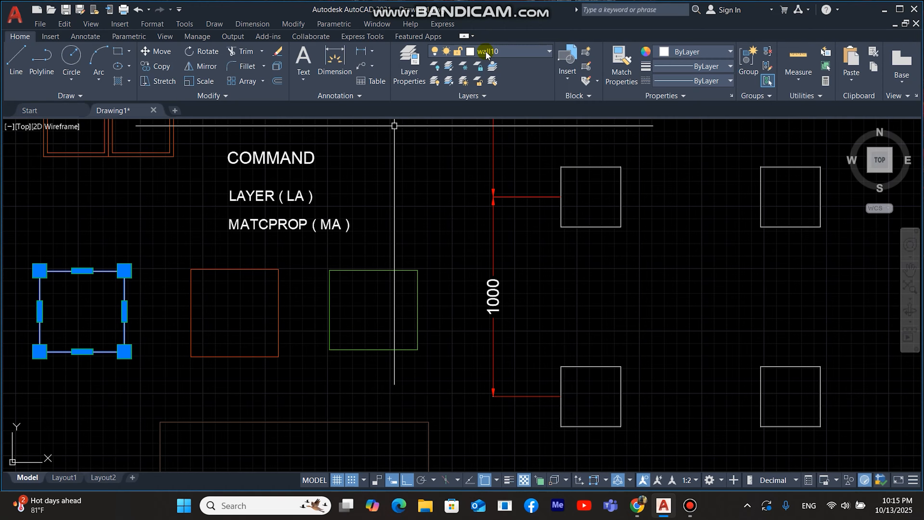
key(Escape)
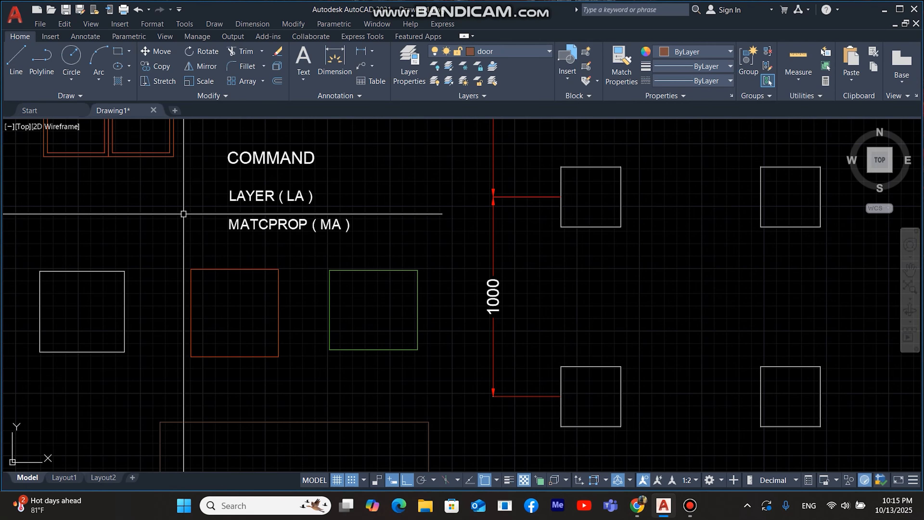
middle_drag(183, 213, 220, 285)
click(162, 182)
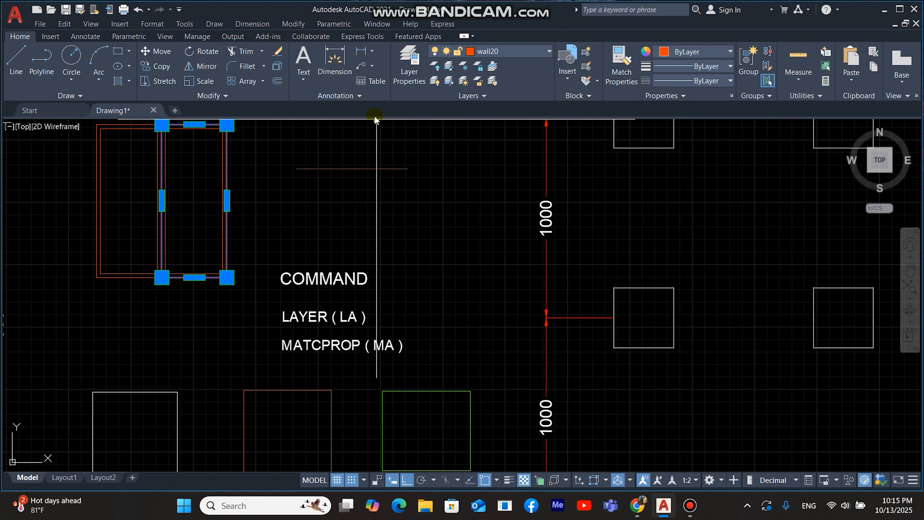
Step: Apply the short door line's properties to the whole double-panel shape with MATCHPROP
middle_drag(287, 204, 312, 273)
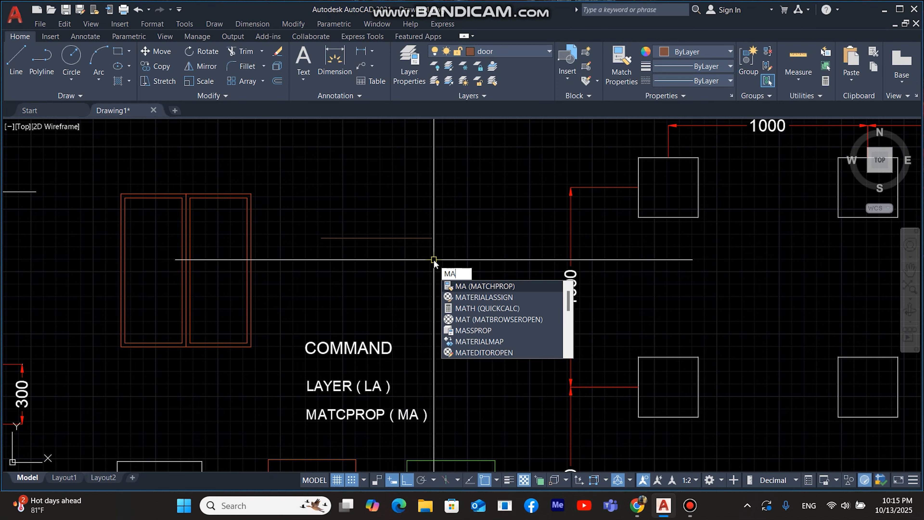
key(Return)
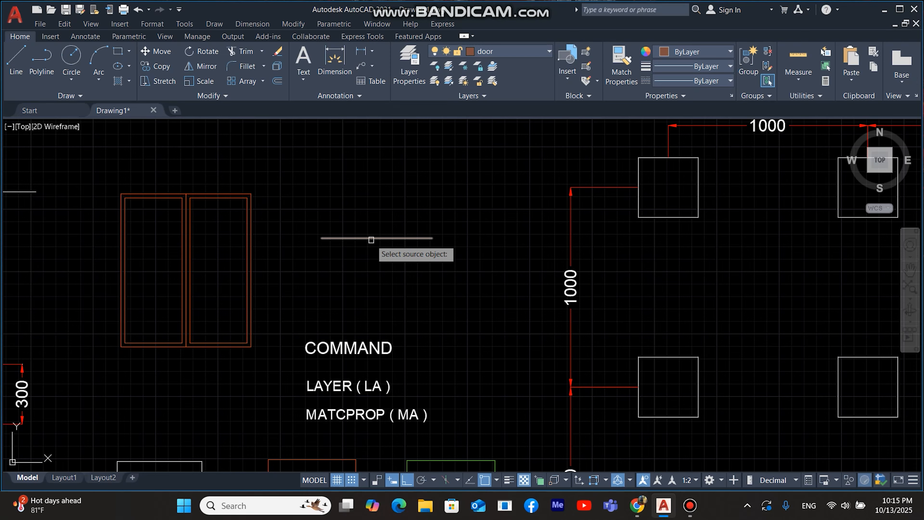
click(267, 171)
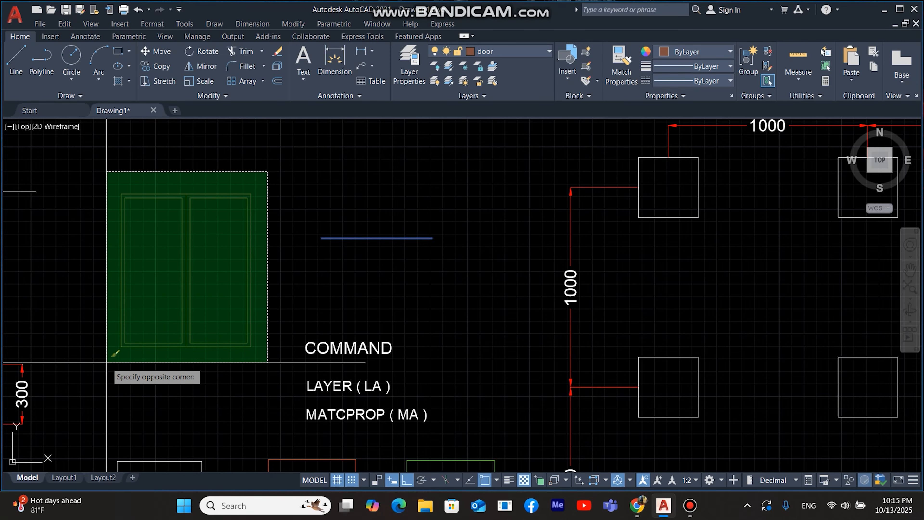
click(106, 362)
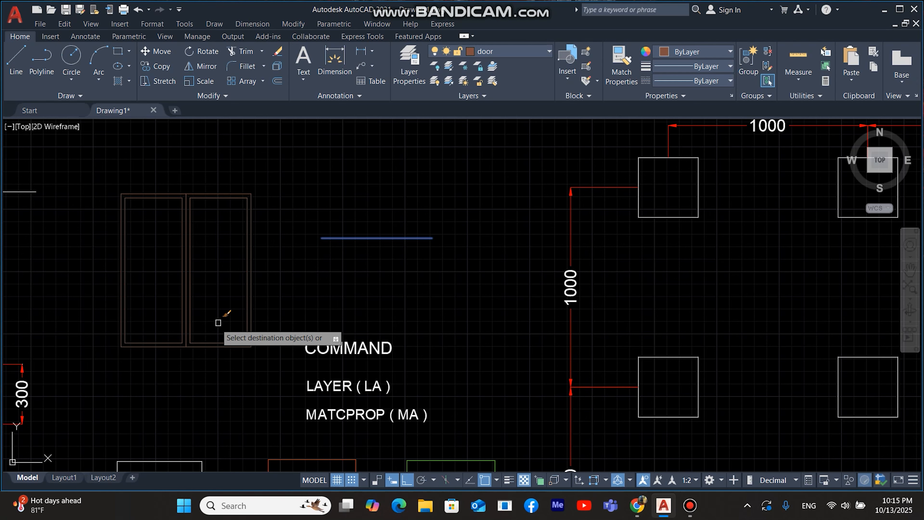
key(Return)
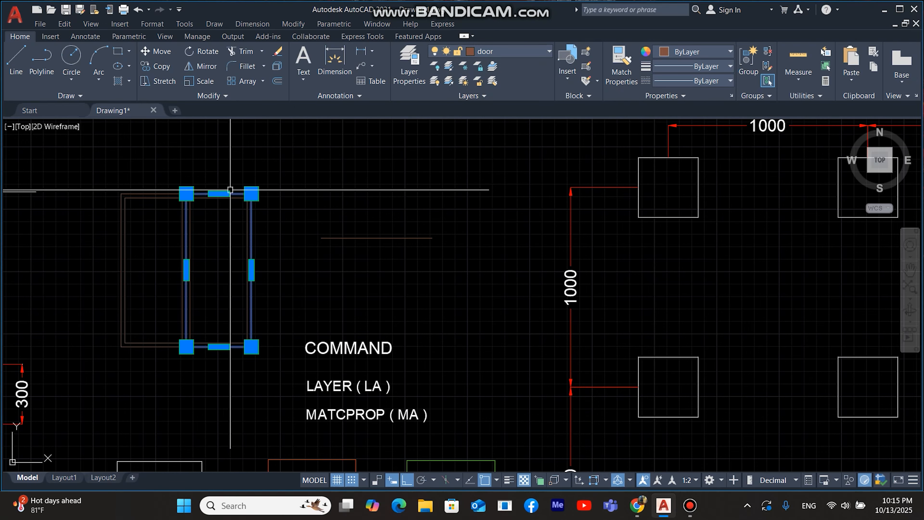
key(Escape)
Step: Inspect the properties of the roof-tile hatch in the large rectangle above the footing section and column grid
scroll(258, 273, down, 4)
scroll(302, 233, up, 2)
middle_drag(375, 324, 300, 340)
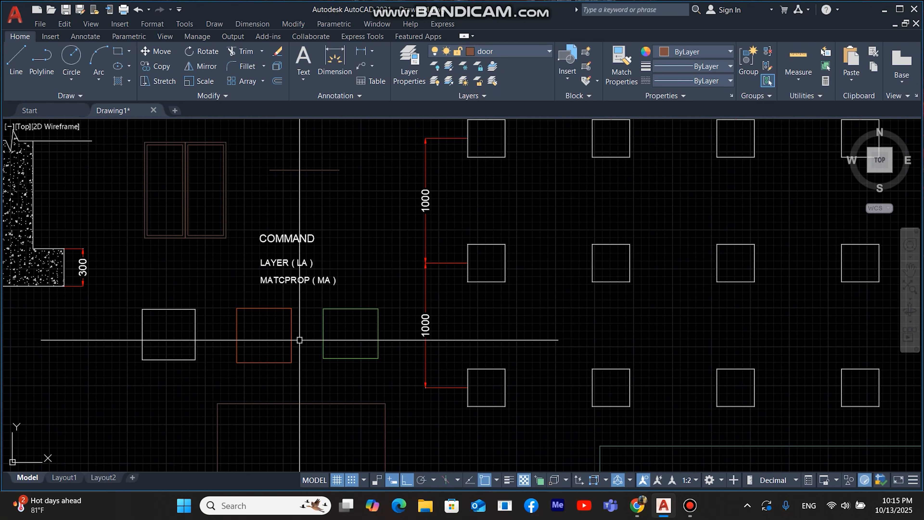
middle_drag(243, 290, 233, 304)
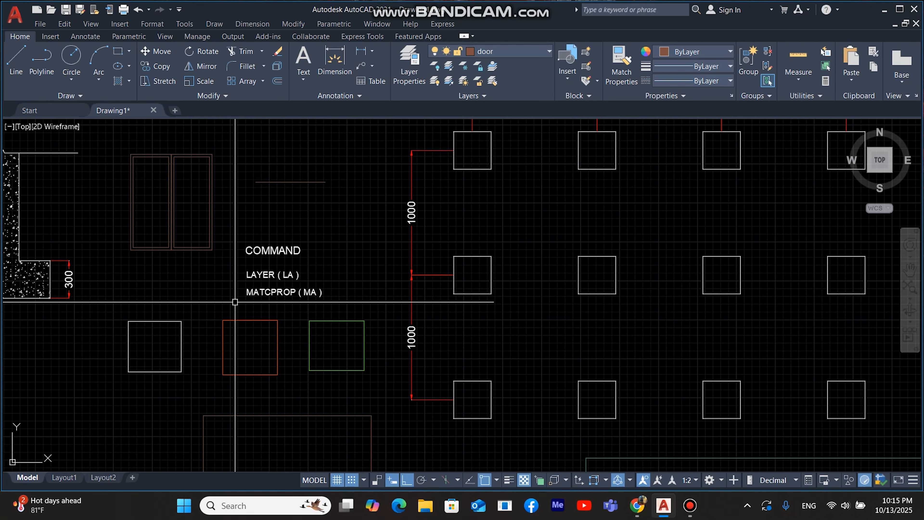
scroll(179, 273, down, 2)
middle_drag(177, 245, 226, 321)
scroll(227, 319, down, 1)
click(238, 202)
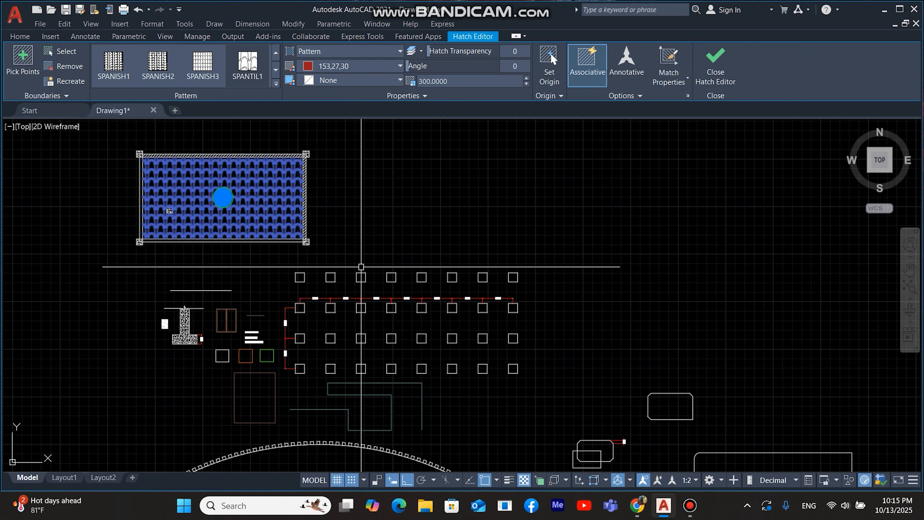
scroll(270, 301, up, 2)
scroll(203, 321, up, 2)
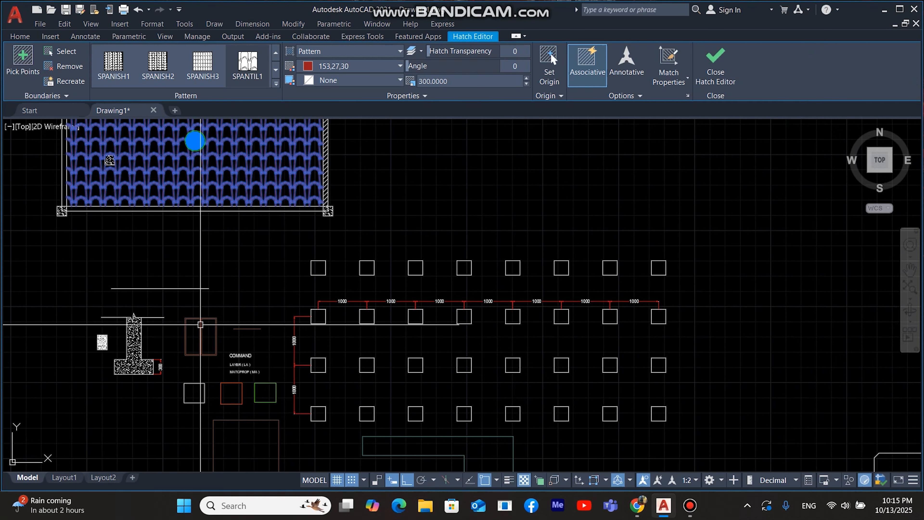
middle_drag(230, 148, 235, 203)
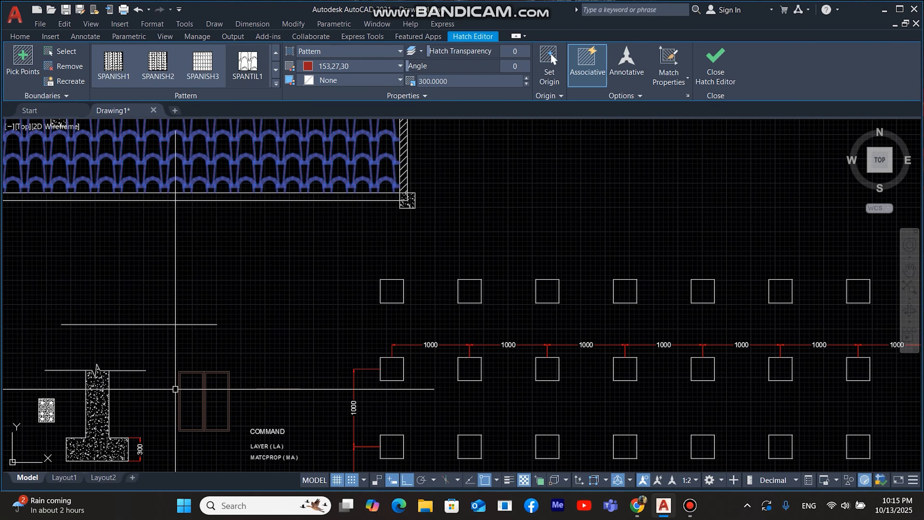
key(Escape)
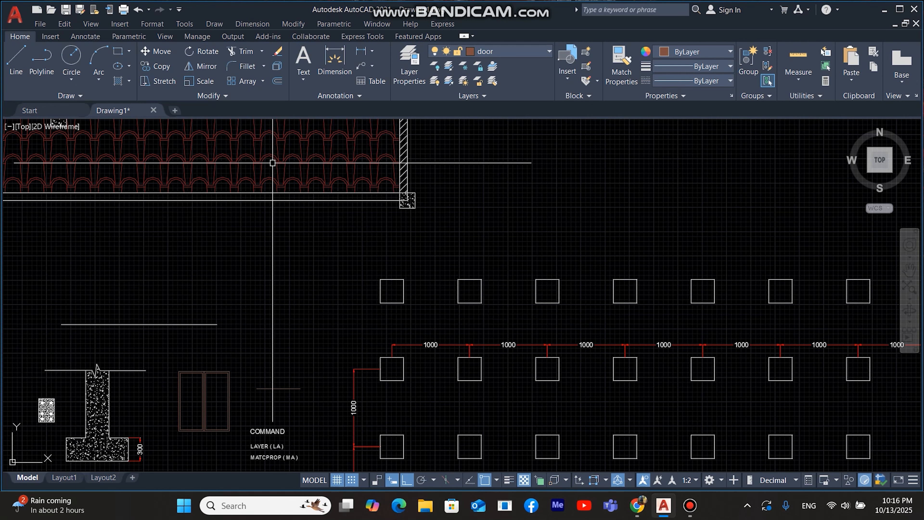
Step: Match the double-panel shape's properties to the roof-tile hatch and select one panel to check its layer and colour
click(276, 152)
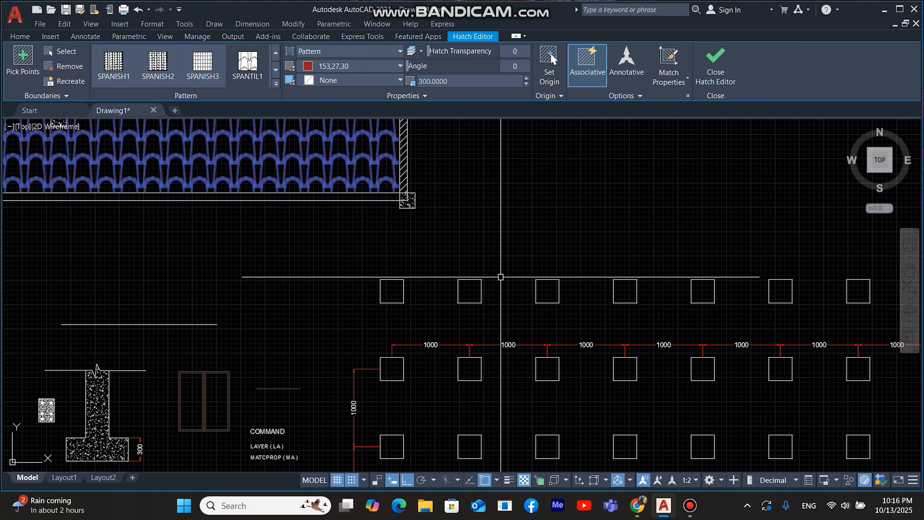
text(ma)
key(Return)
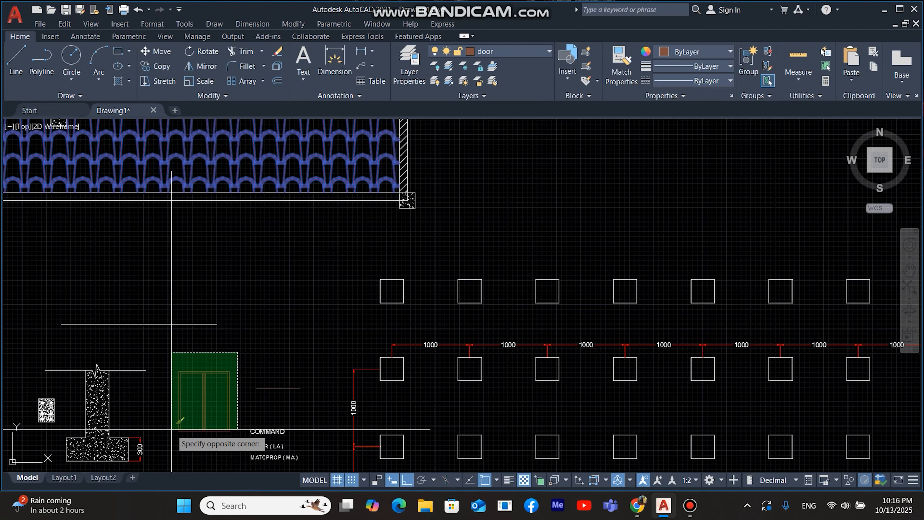
click(229, 363)
key(Return)
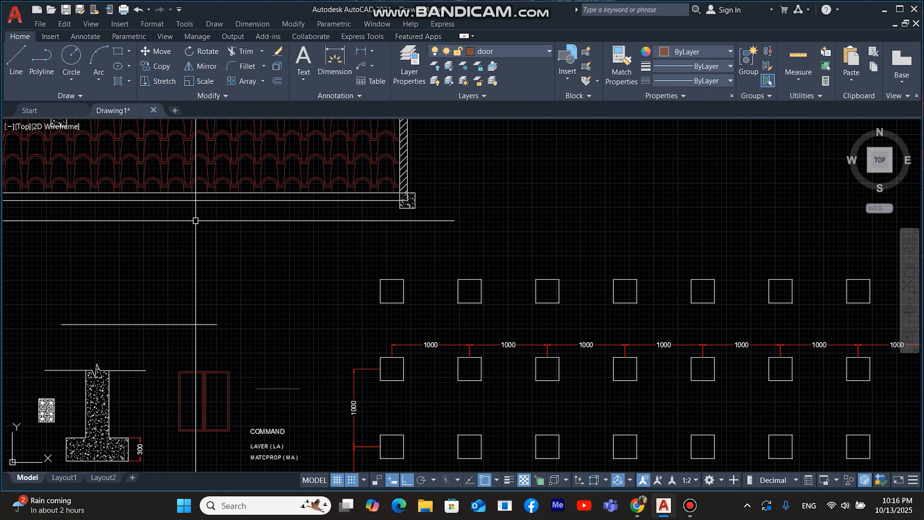
middle_drag(224, 235, 223, 252)
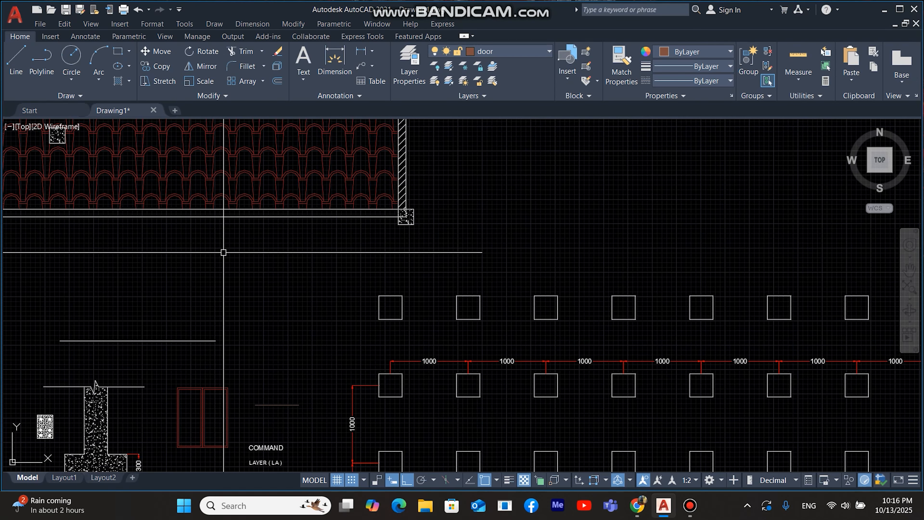
click(203, 418)
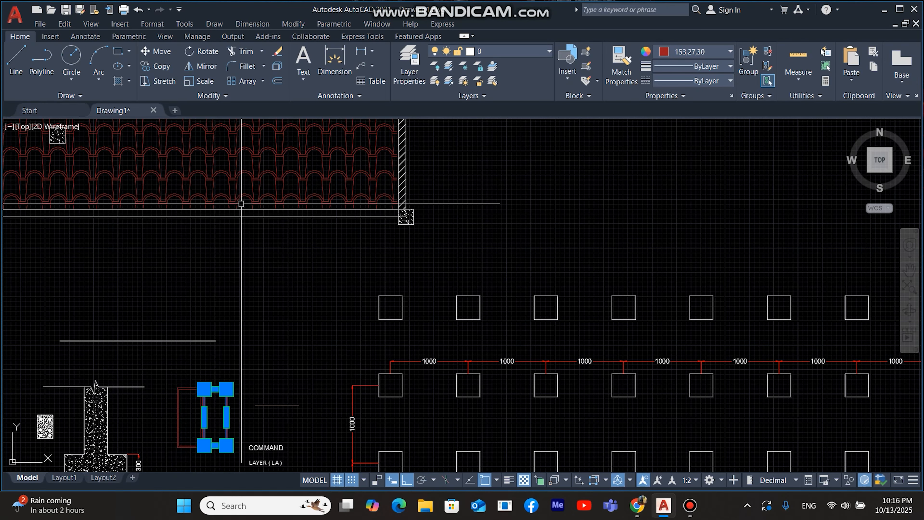
Step: Compare the double-panel shape's colour and layer with the roof-tile hatch in the large rectangle, and clear the selection
middle_drag(303, 188, 312, 223)
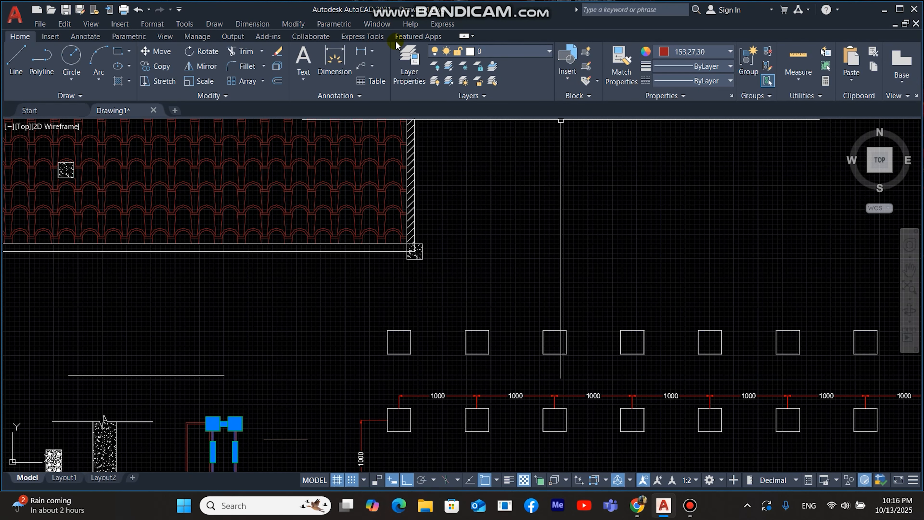
mouse_move(220, 216)
middle_down()
mouse_move(284, 241)
mouse_move(301, 308)
middle_up()
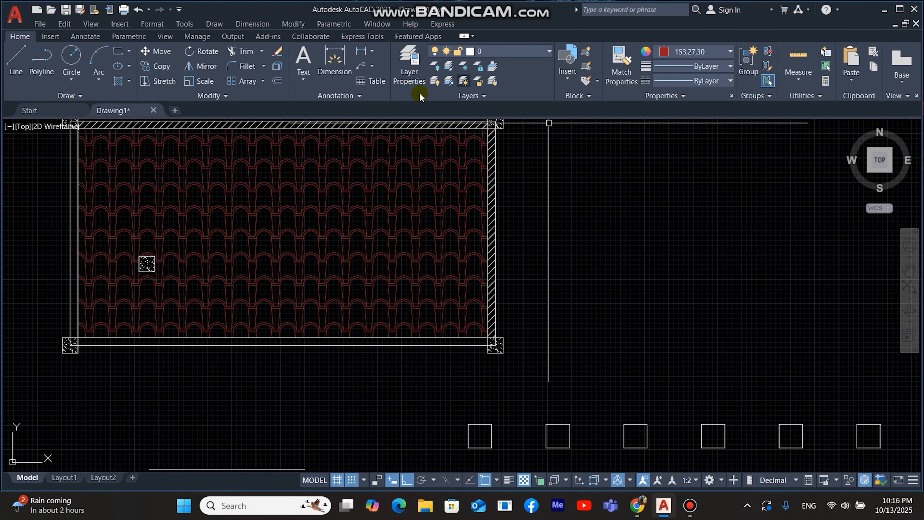
scroll(341, 260, down, 1)
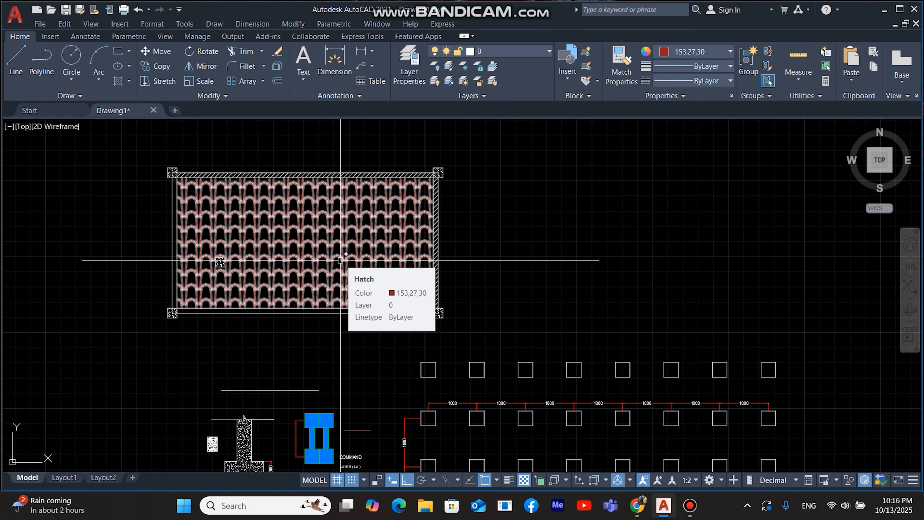
middle_drag(198, 215, 159, 191)
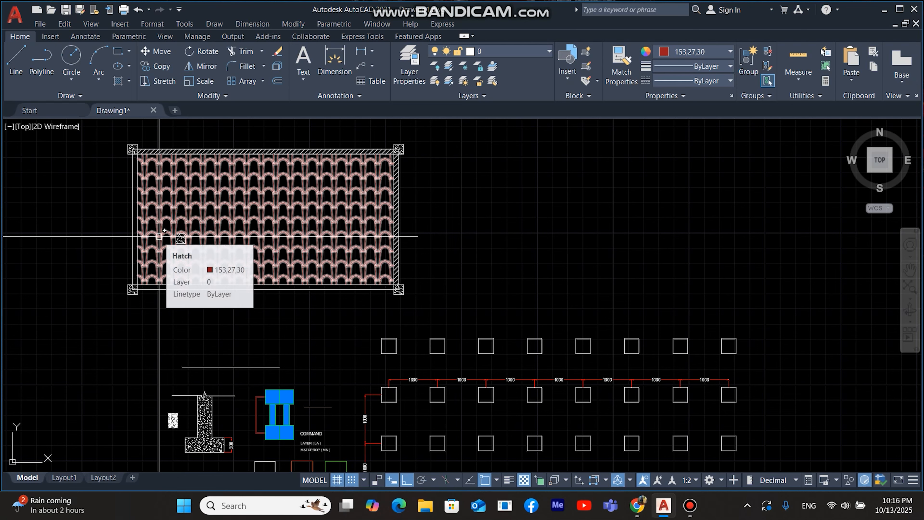
scroll(149, 248, down, 4)
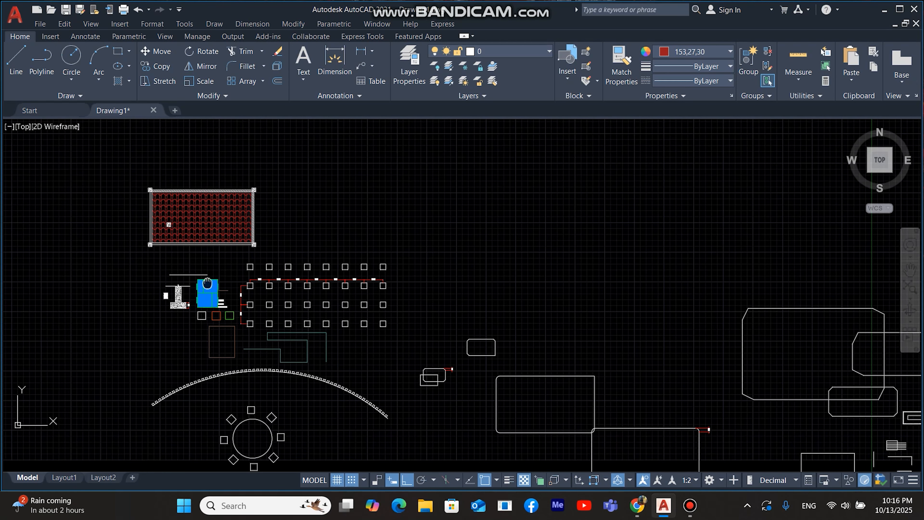
scroll(183, 258, up, 4)
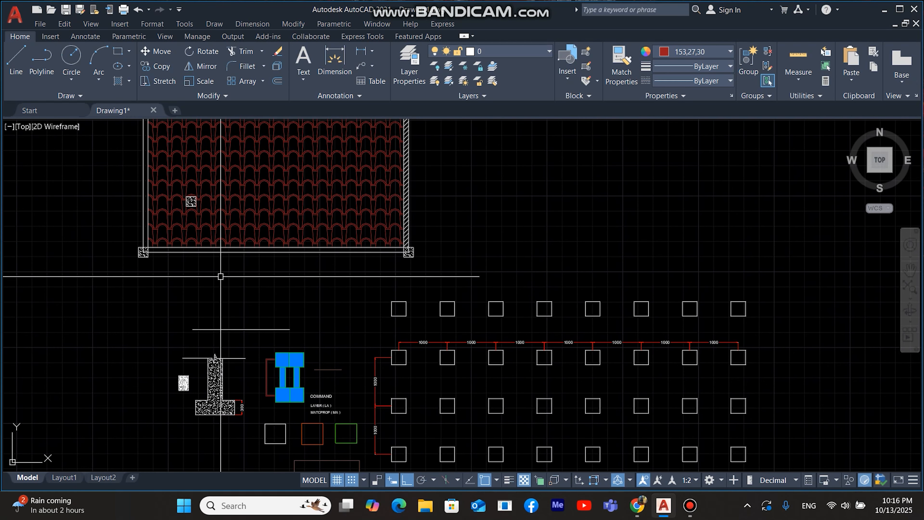
scroll(288, 399, up, 6)
key(Escape)
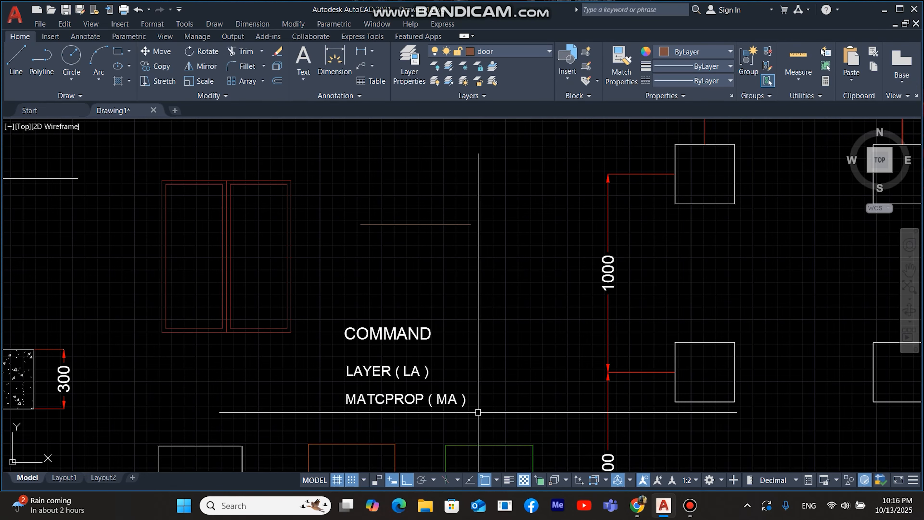
middle_drag(322, 227, 306, 257)
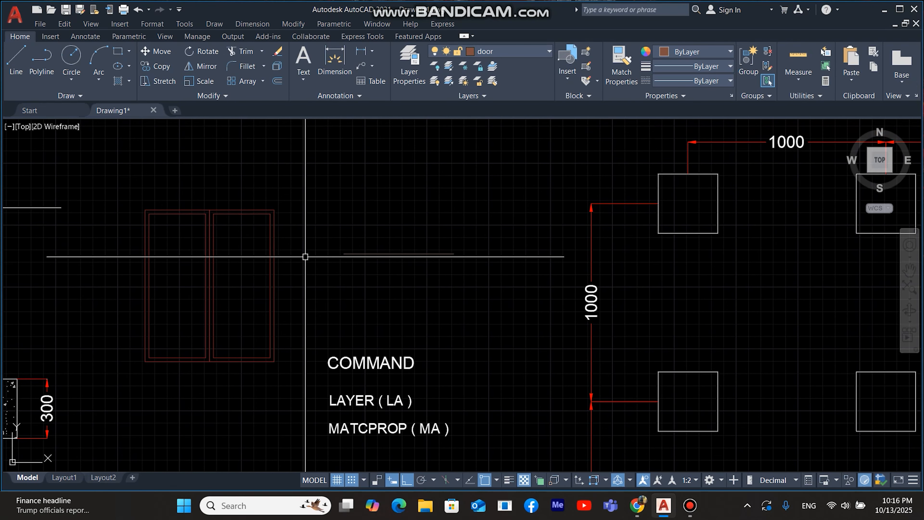
middle_drag(270, 197, 238, 264)
middle_drag(254, 333, 266, 243)
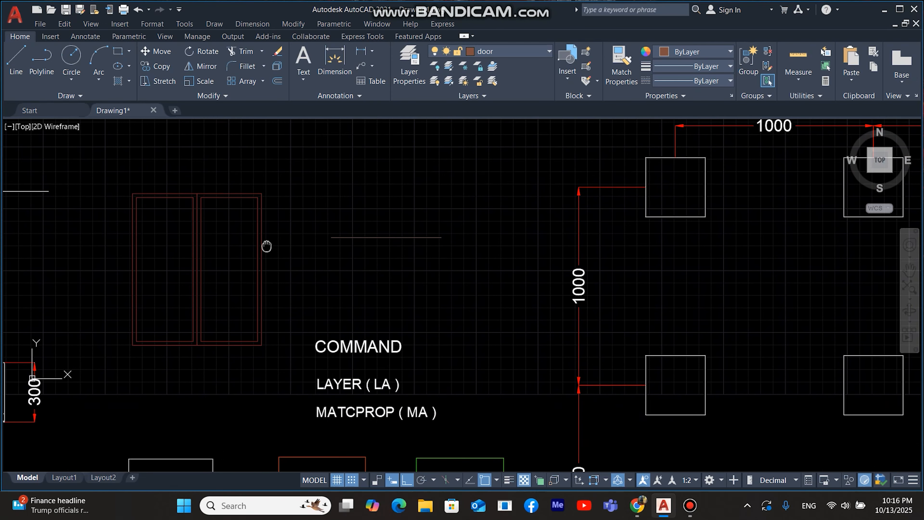
middle_drag(256, 293, 265, 299)
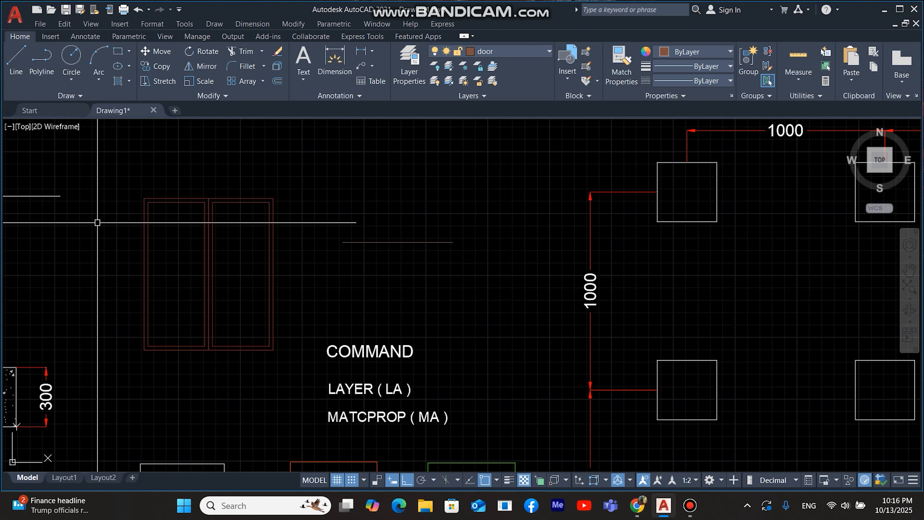
Step: Apply the white square's properties to the neighbouring orange square below the COMMAND notes with MATCHPROP
scroll(255, 182, down, 2)
middle_drag(239, 303, 224, 207)
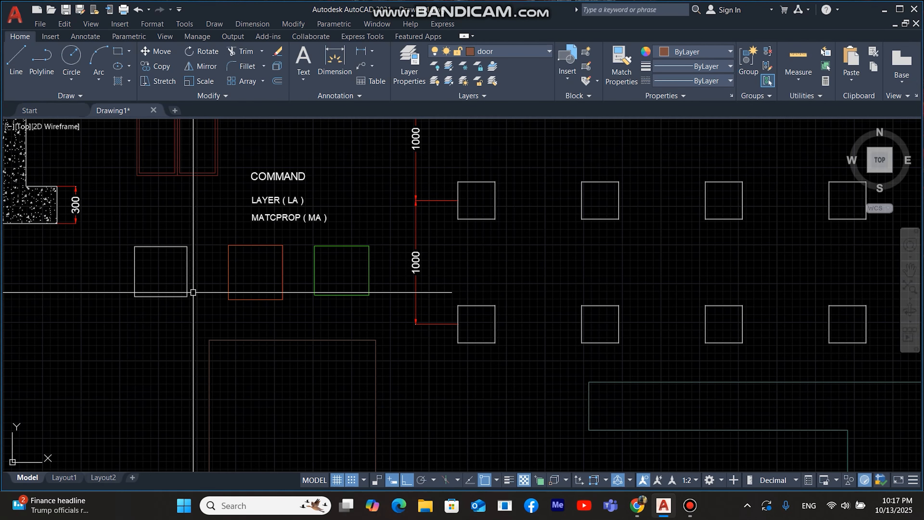
scroll(193, 292, up, 2)
click(246, 246)
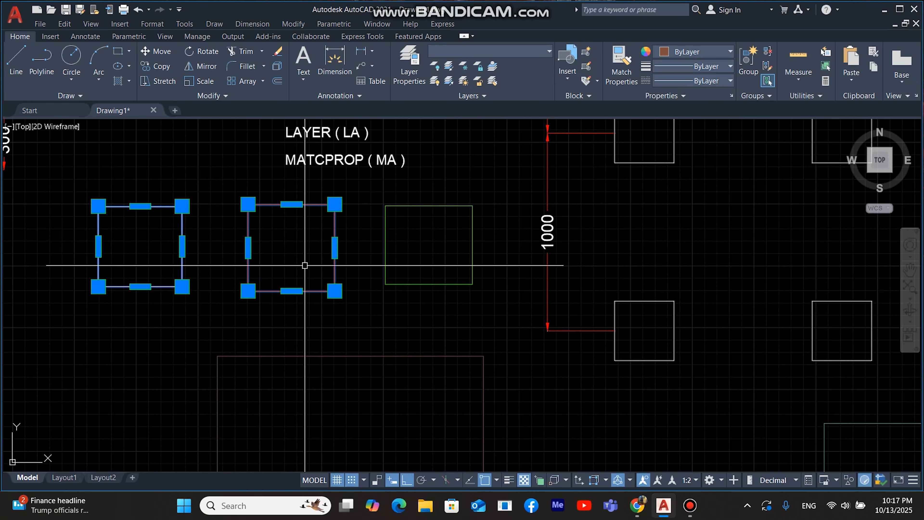
key(Escape)
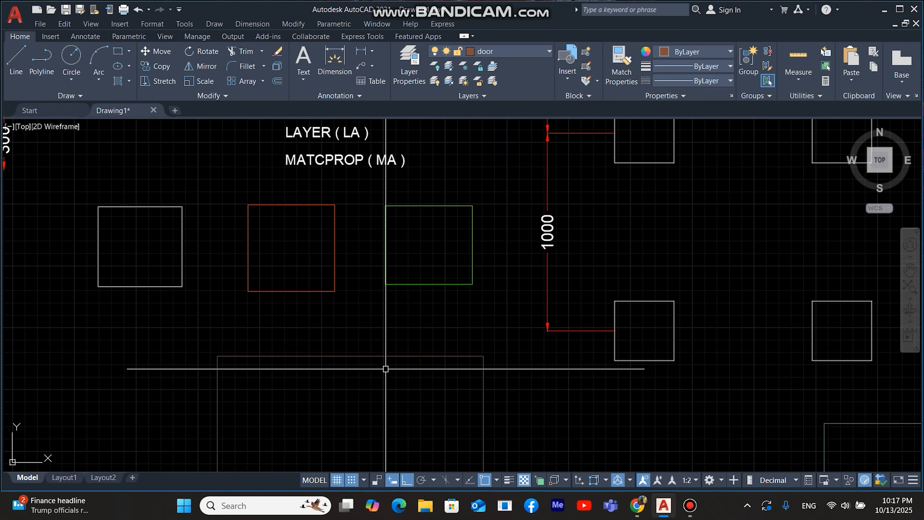
text(a)
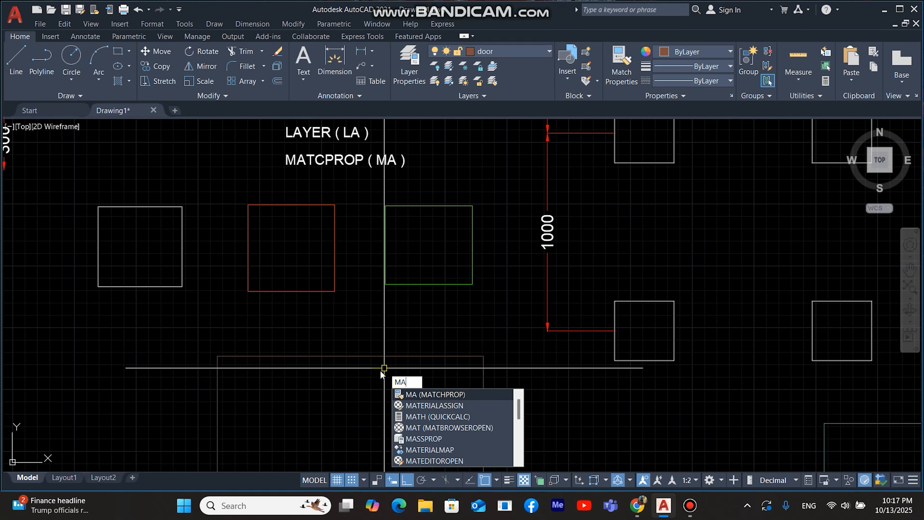
key(Return)
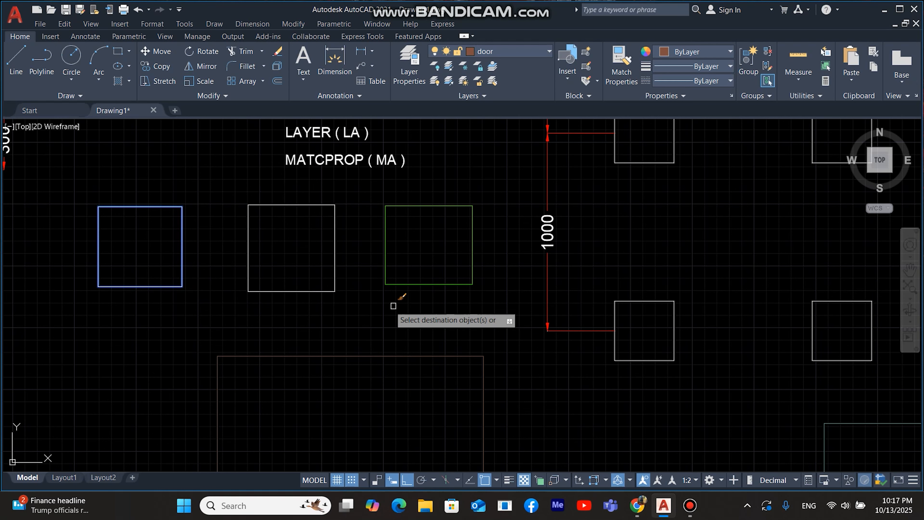
key(Escape)
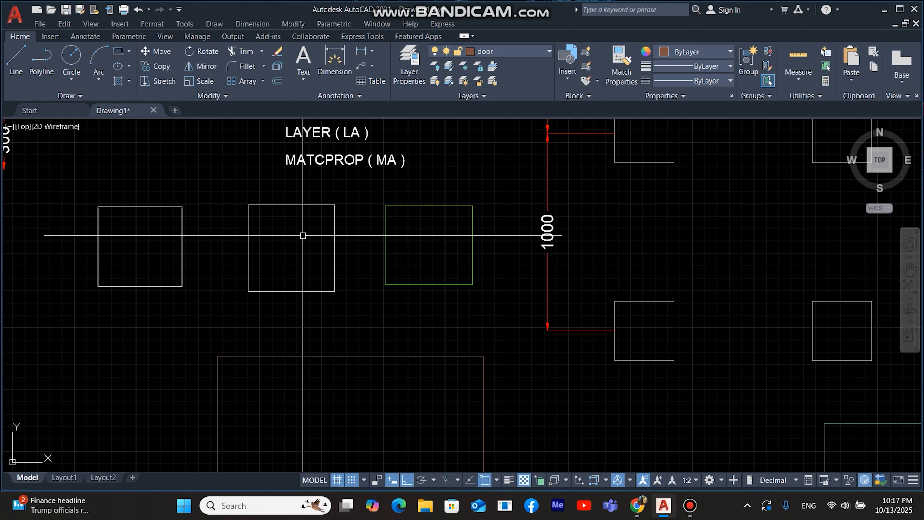
Step: Select the middle square of the three below the COMMAND notes to check its layer and colour
click(258, 205)
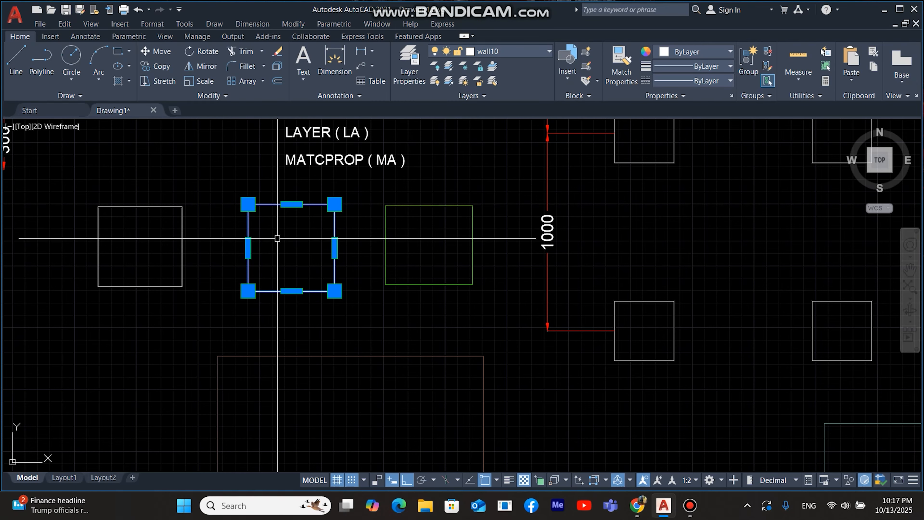
scroll(319, 266, down, 5)
scroll(309, 265, up, 3)
key(Escape)
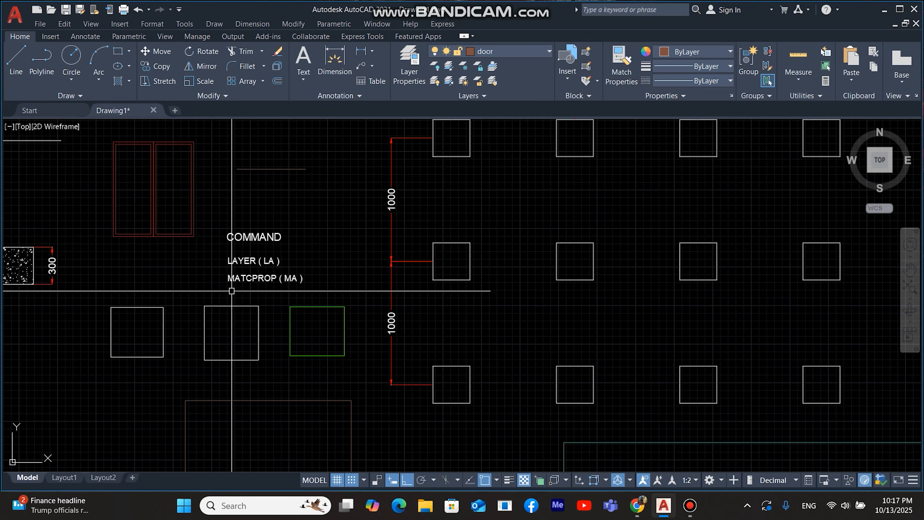
scroll(264, 290, up, 2)
mouse_move(336, 291)
middle_down()
mouse_move(323, 237)
mouse_move(277, 247)
middle_up()
scroll(326, 248, down, 4)
scroll(274, 246, up, 2)
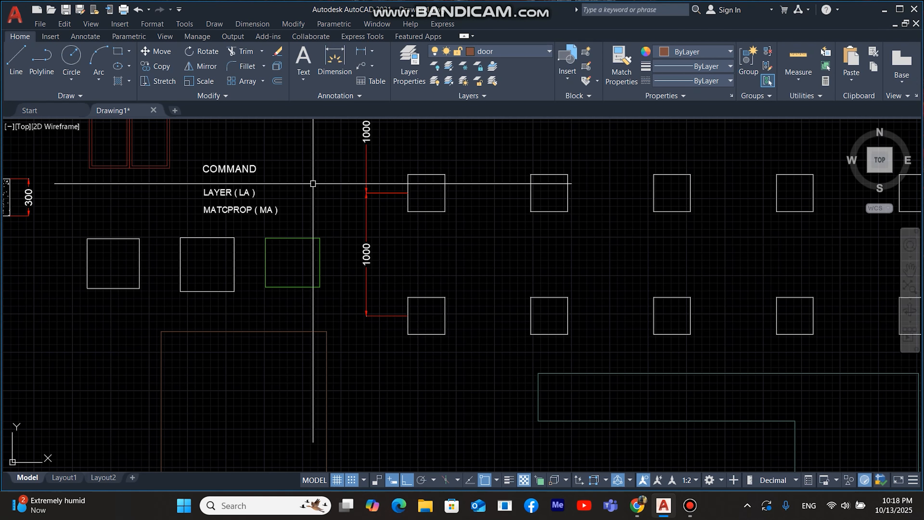
scroll(313, 184, down, 2)
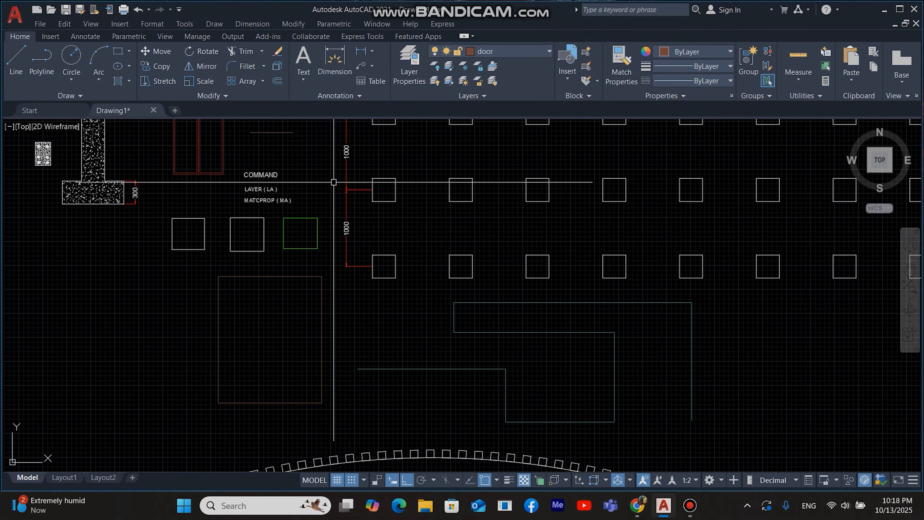